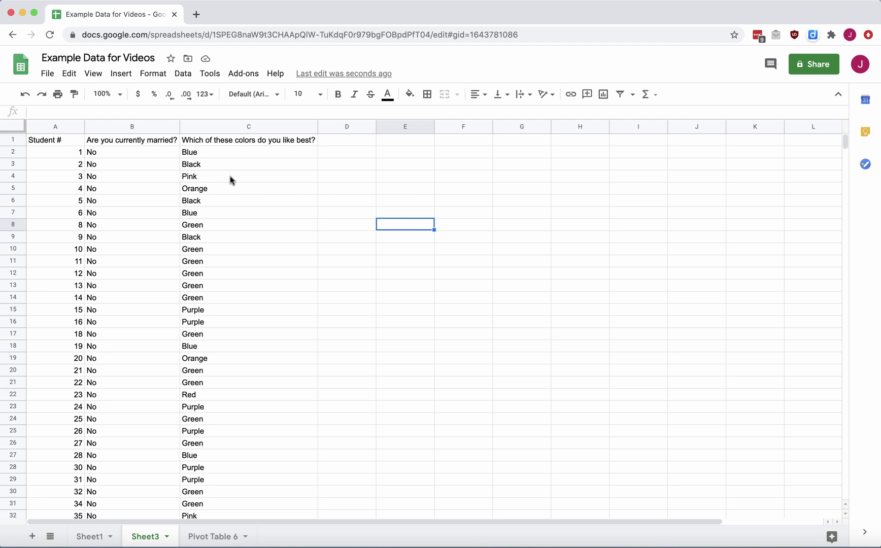
Sort the whole sheet A → Z by the married column B and review the No-then-Yes order.
click(412, 215)
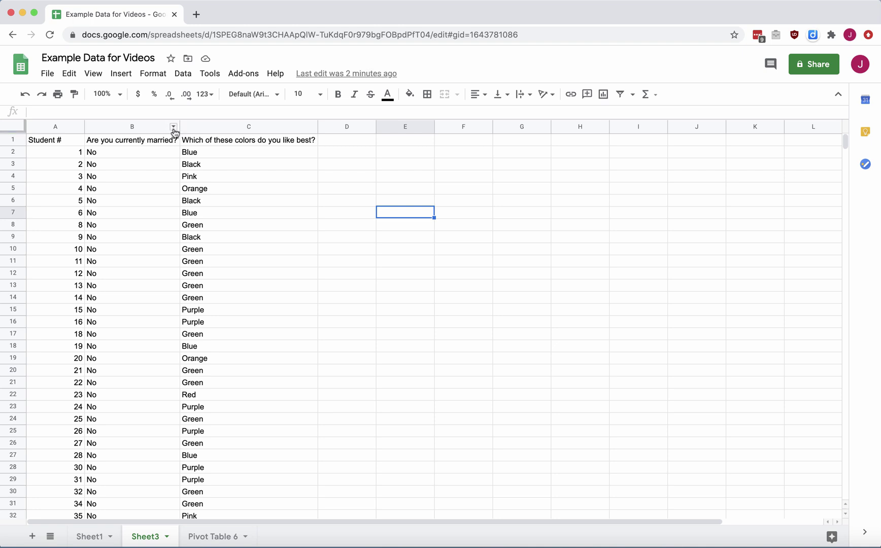
click(174, 128)
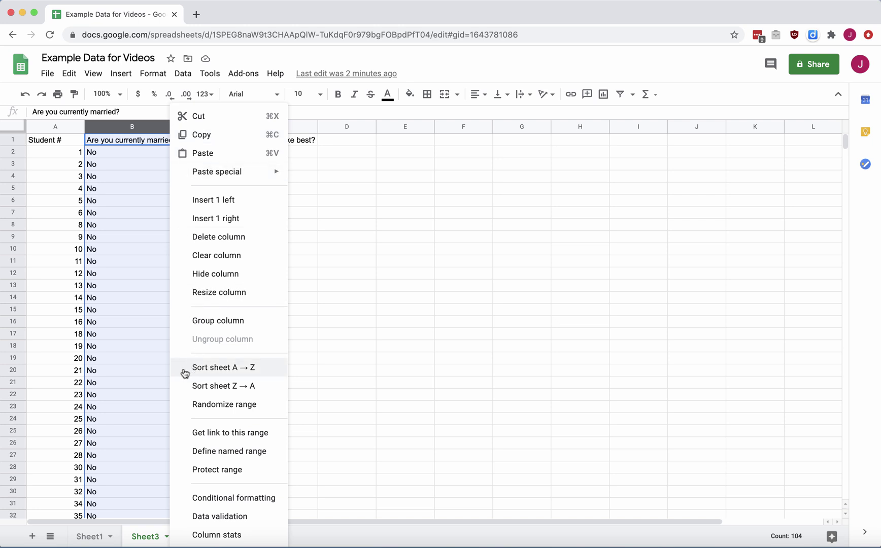
click(209, 370)
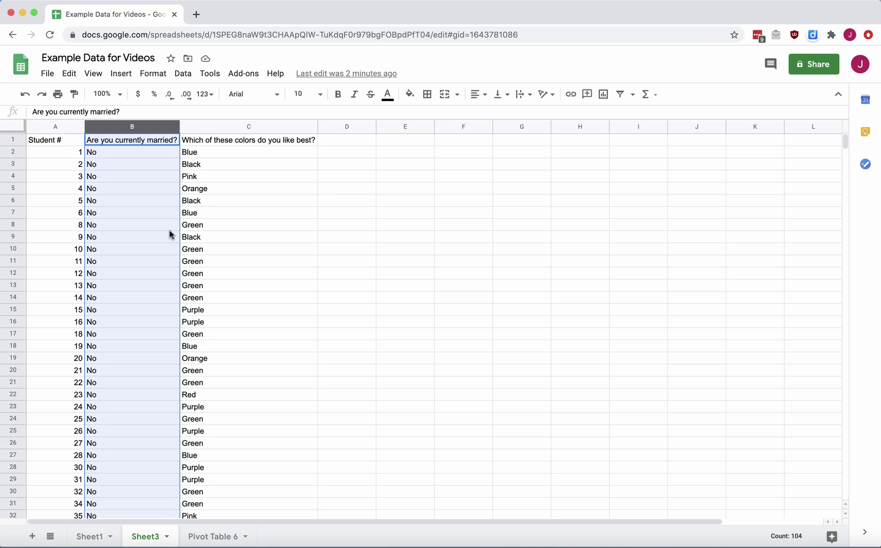
scroll(199, 456, down, 5)
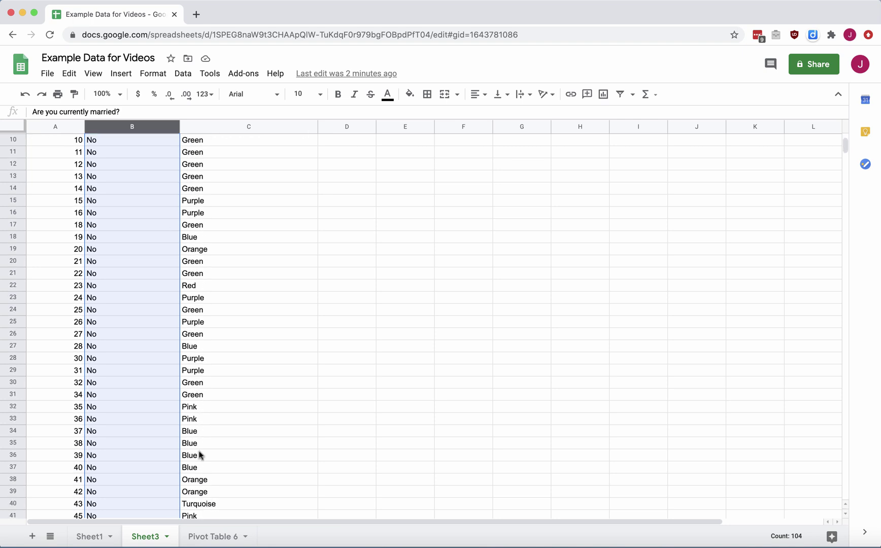
scroll(200, 456, down, 20)
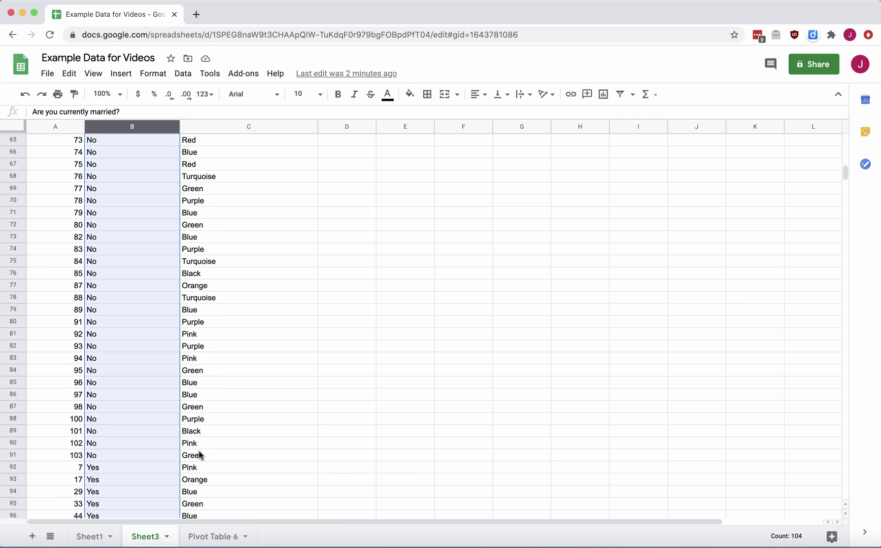
scroll(199, 455, down, 1)
scroll(249, 234, up, 20)
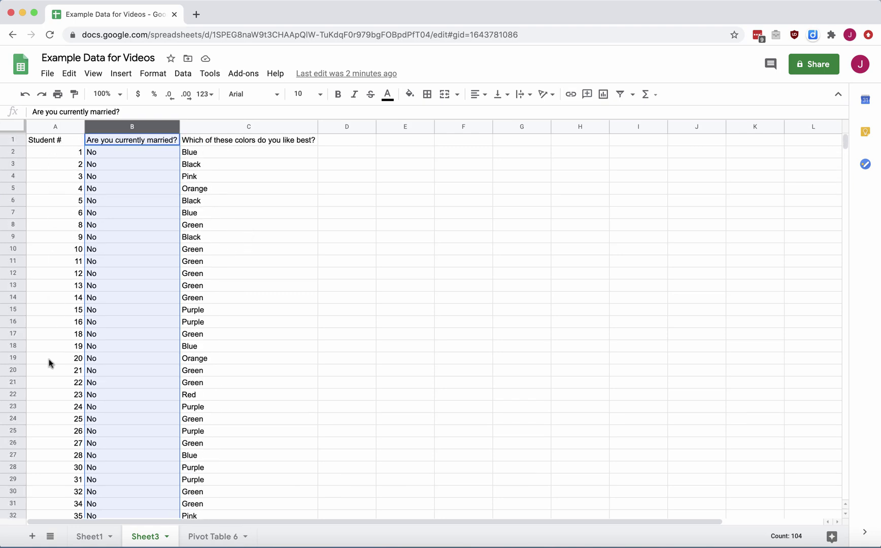
scroll(59, 458, down, 14)
scroll(60, 460, down, 10)
scroll(60, 460, right, 2)
scroll(60, 460, up, 20)
scroll(60, 460, left, 2)
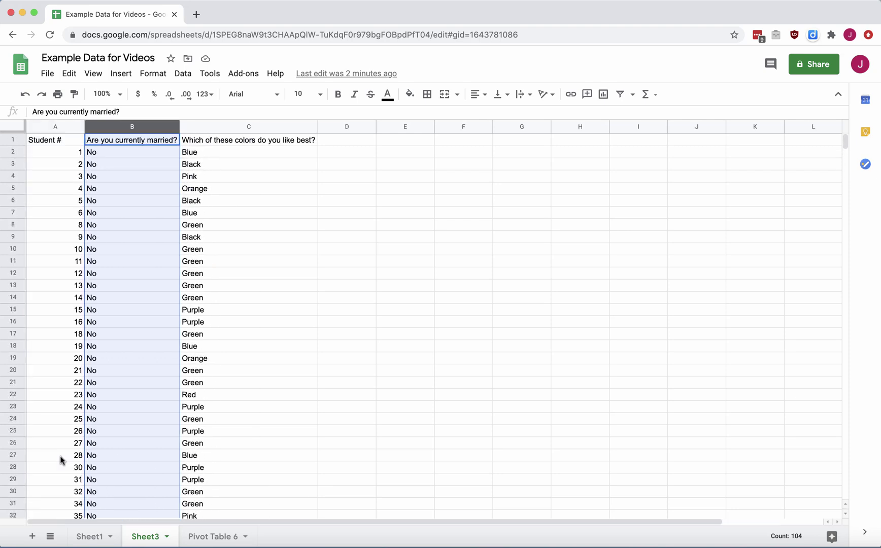
Sort the whole sheet A → Z by the colour column C, Black through Turquoise.
click(310, 128)
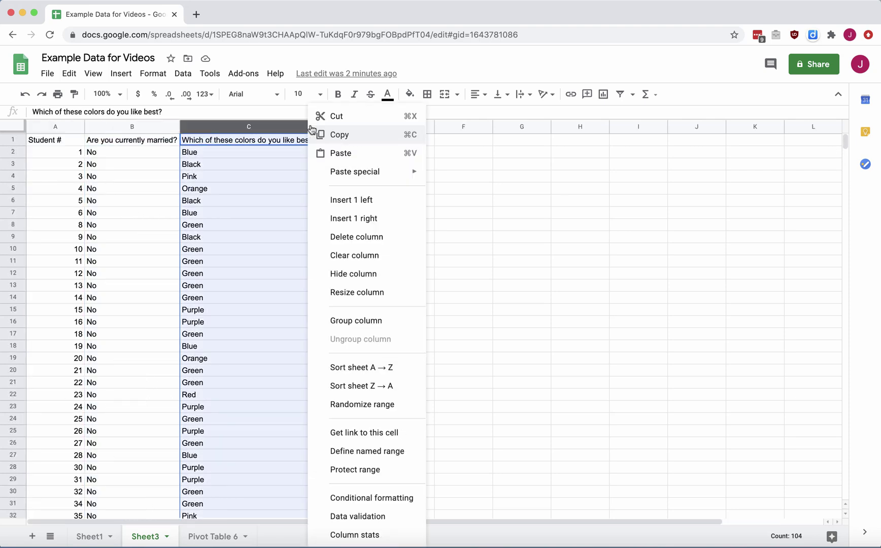
click(353, 370)
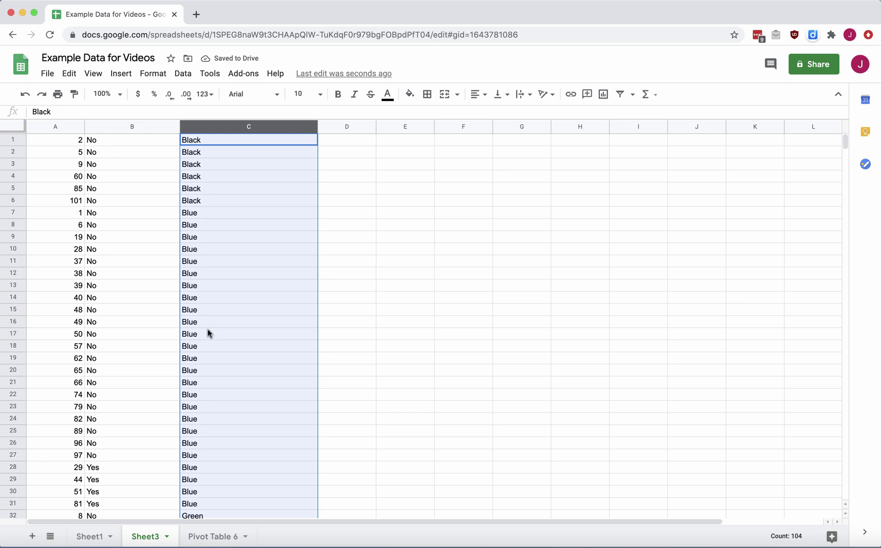
scroll(212, 349, down, 3)
scroll(210, 350, down, 20)
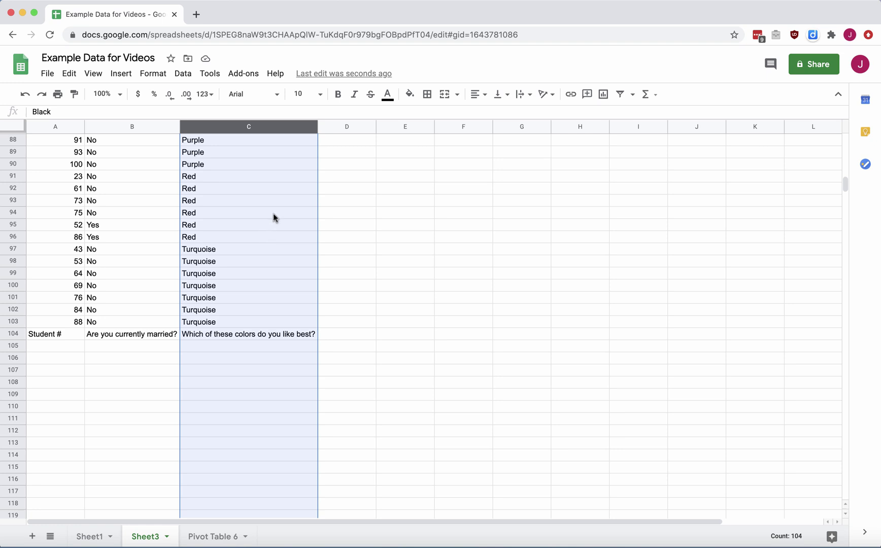
click(405, 189)
scroll(404, 187, up, 15)
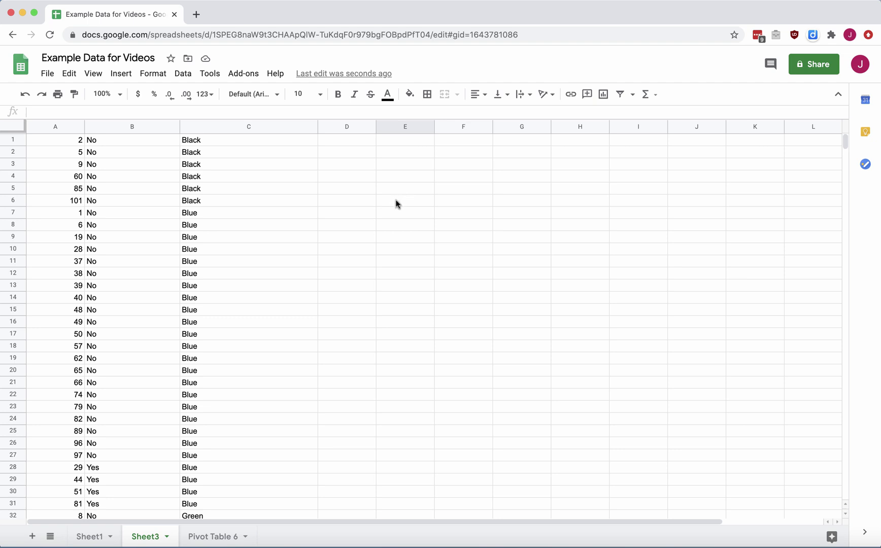
Enter Black, Blue and Green in E6:E8.
click(398, 201)
text(Black)
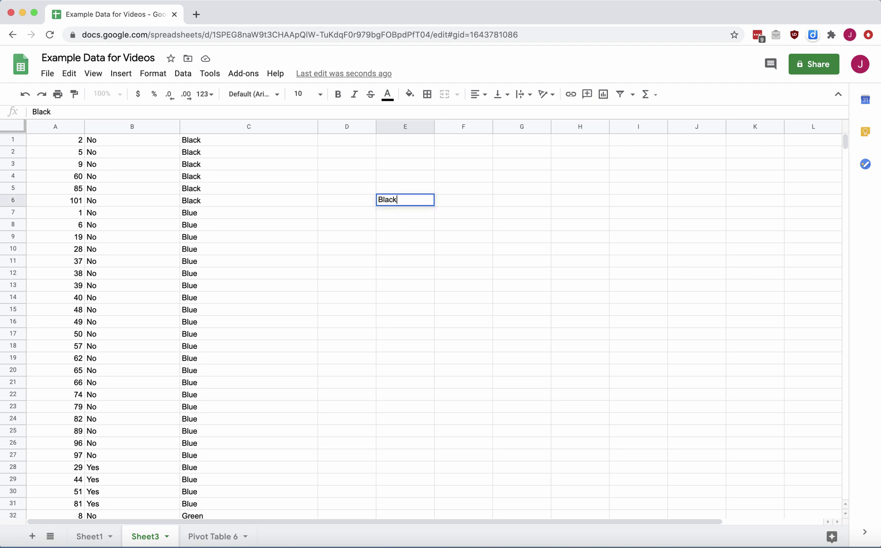
key(Return)
text(Blue)
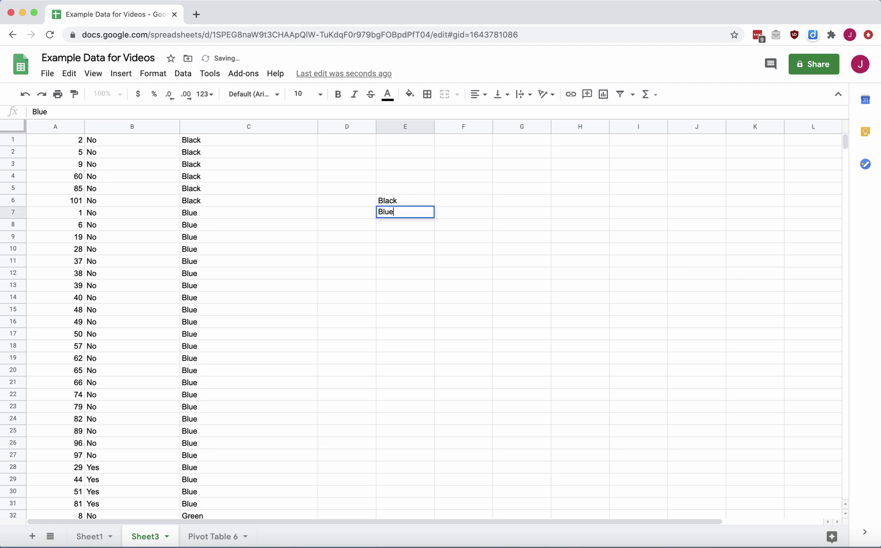
key(Return)
text(Green)
key(Return)
scroll(313, 362, down, 14)
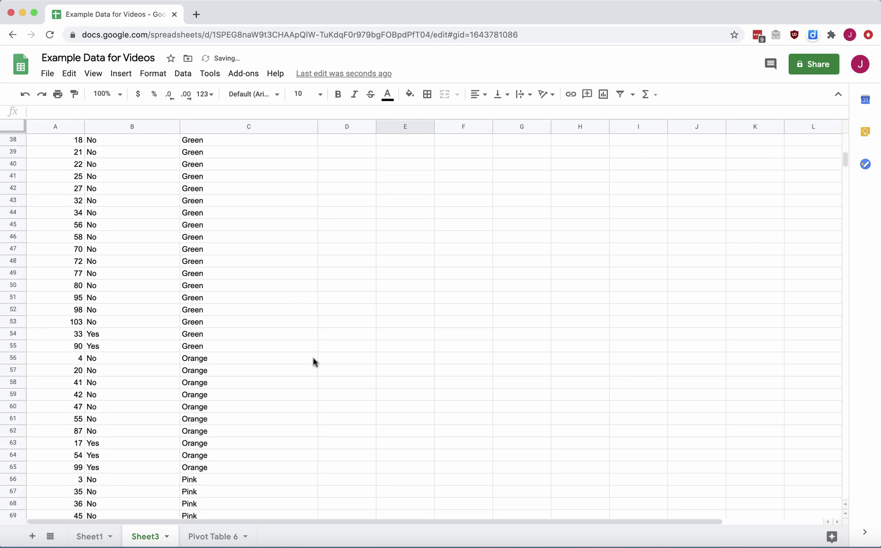
scroll(313, 362, down, 4)
scroll(313, 362, up, 18)
Continue the list with Orange, Pink, Purple, Red and Turquoise in E9:E13.
text(Orange)
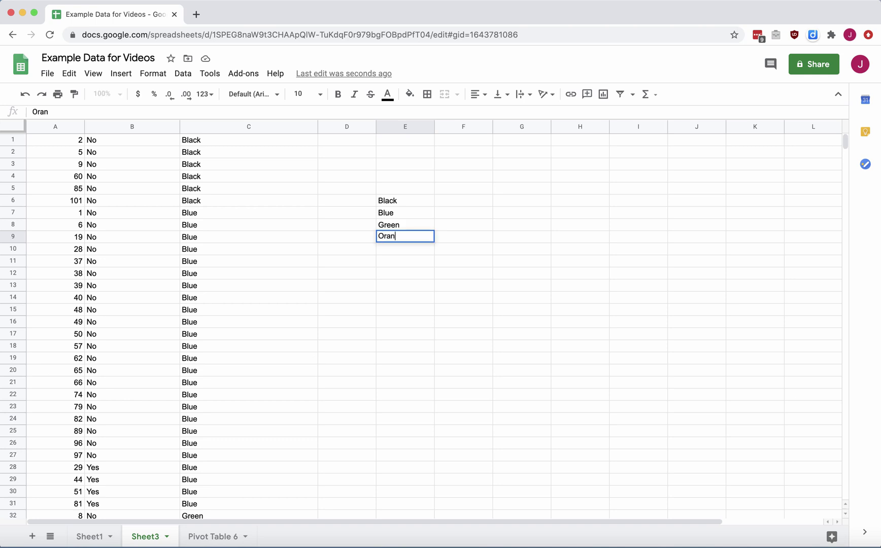
key(Return)
text(Pink)
key(Return)
text(Purple)
key(Return)
scroll(286, 372, down, 20)
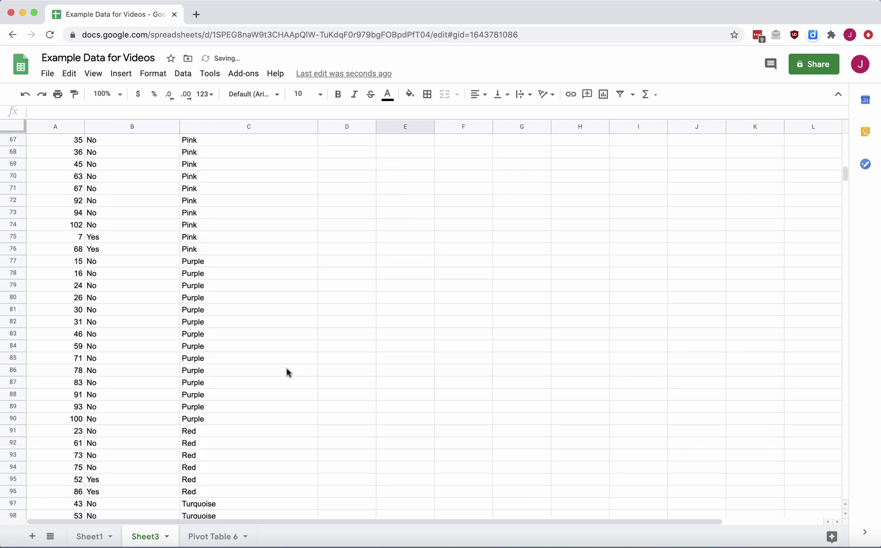
scroll(274, 421, up, 20)
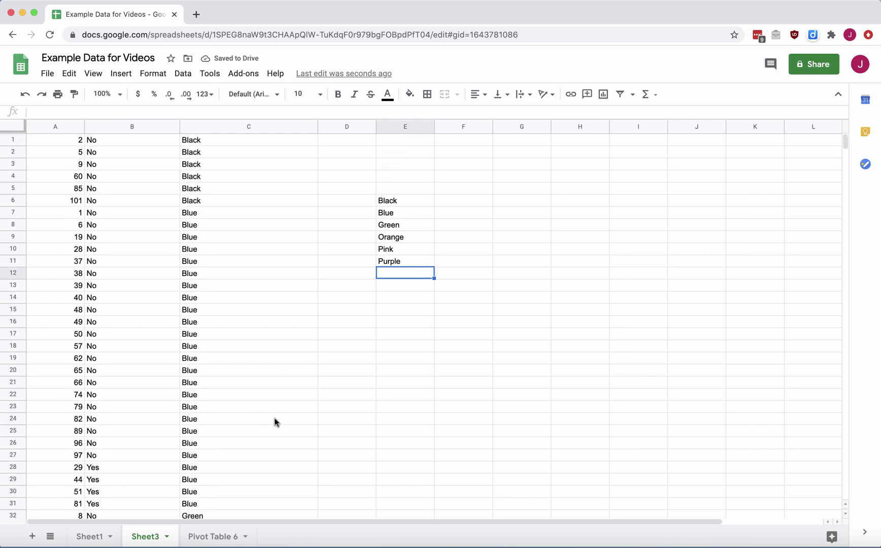
text(Red)
key(Return)
text(Turquo)
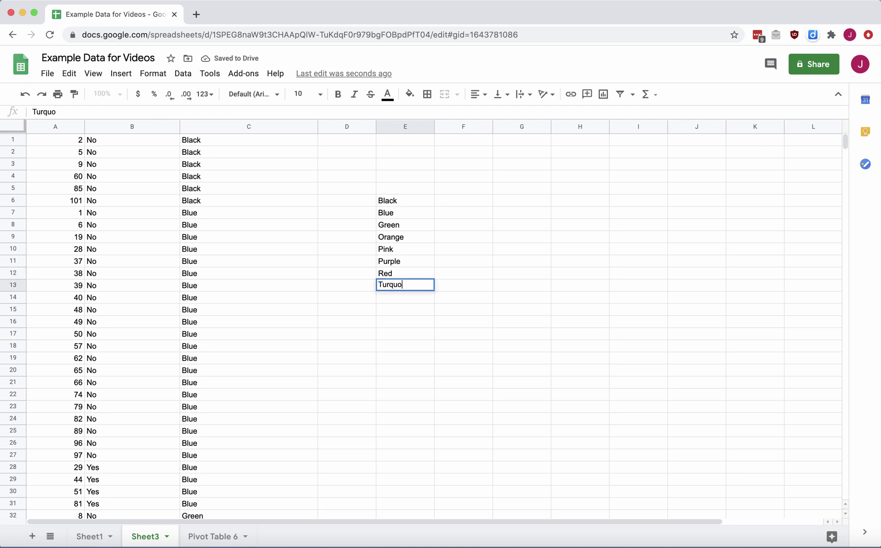
text(ise)
key(Return)
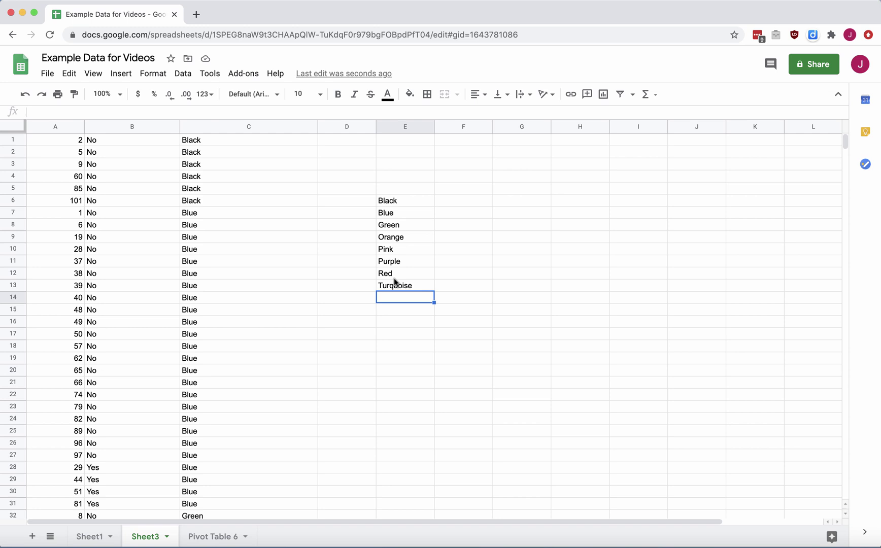
Put the heading Yes in F5 and No in G5.
click(478, 189)
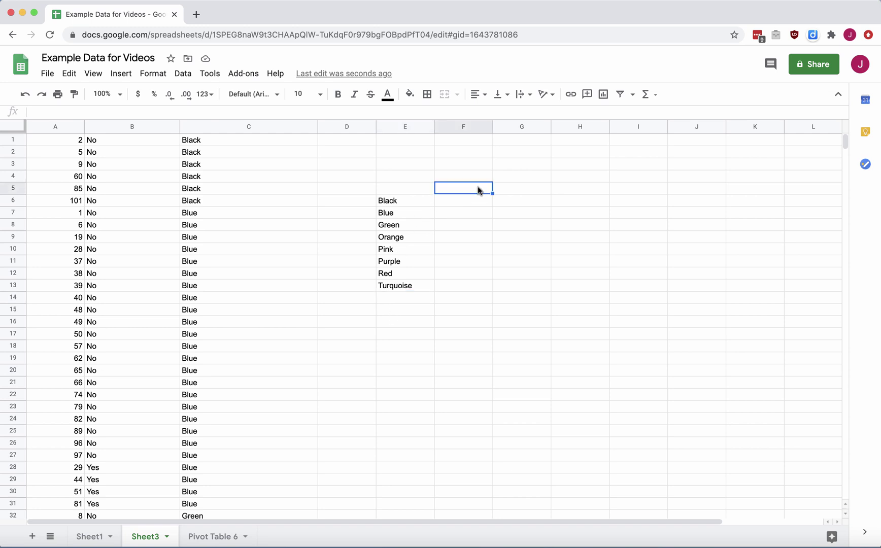
text(Yes)
key(Tab)
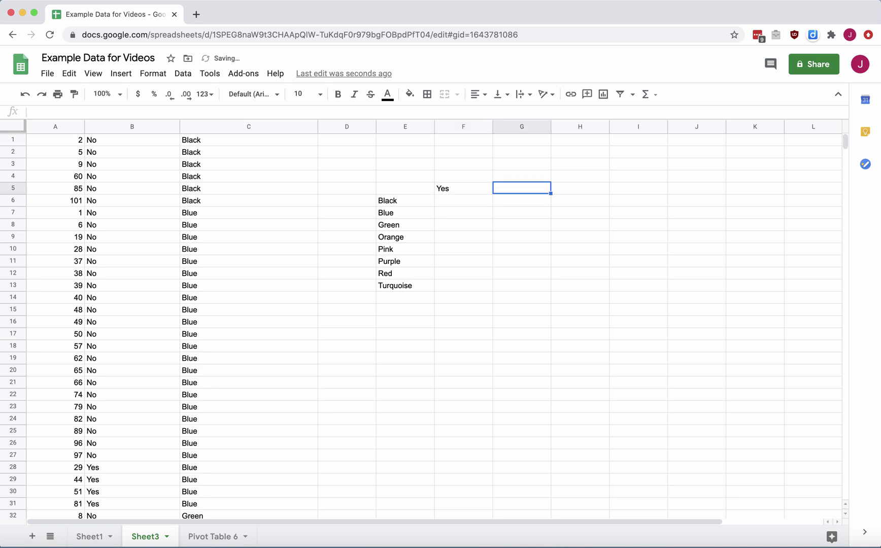
text(No)
key(Return)
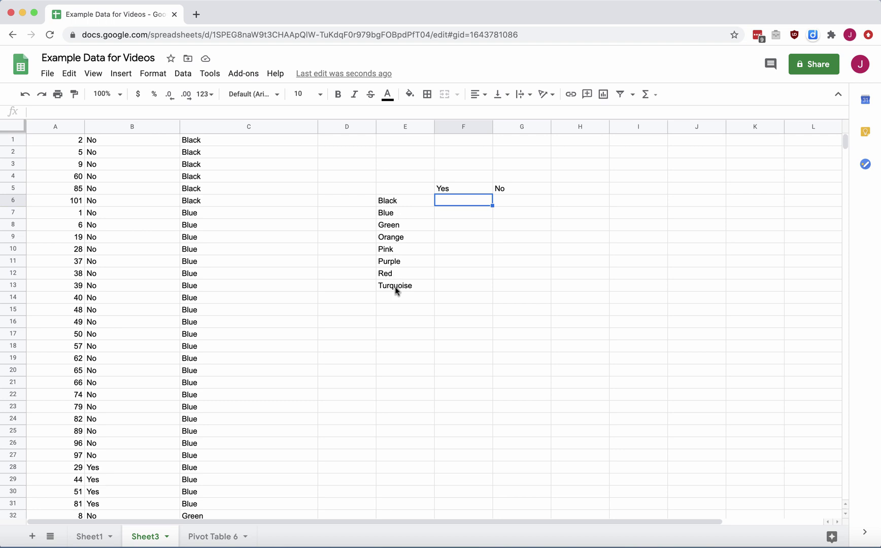
Count the six Black answers and enter 0 in F6 and 6 in G6.
click(517, 243)
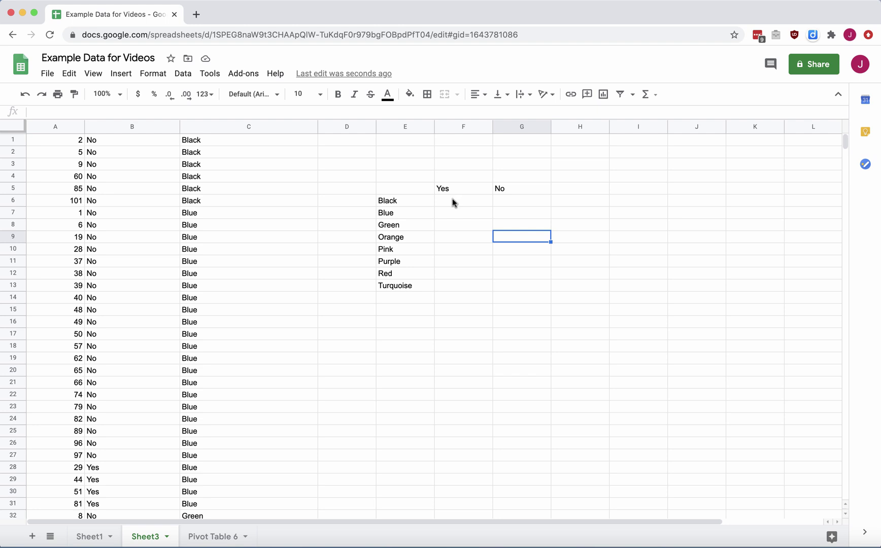
click(212, 140)
drag(212, 141, 207, 203)
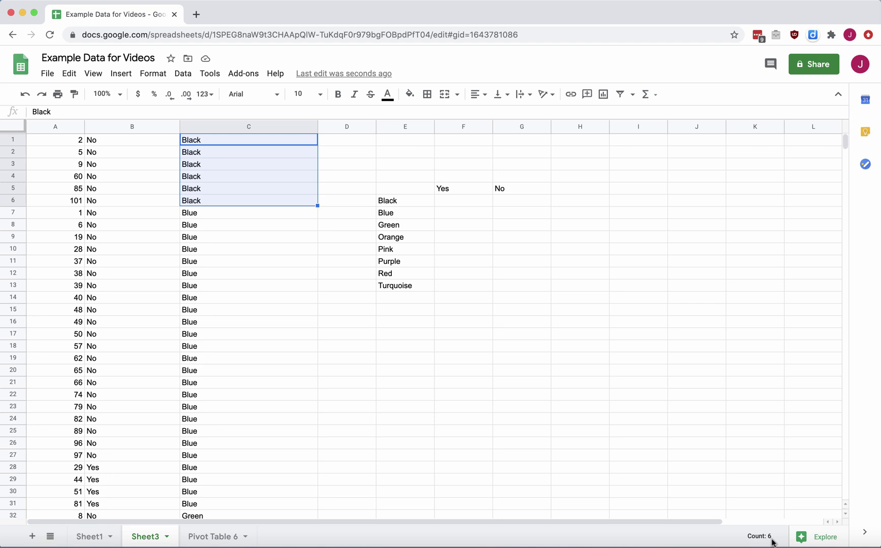
click(512, 201)
text(6)
click(471, 205)
text(0)
click(557, 238)
Add a Total heading in H5 with 6 for Black, and a Total label in E14.
click(580, 188)
text(Total)
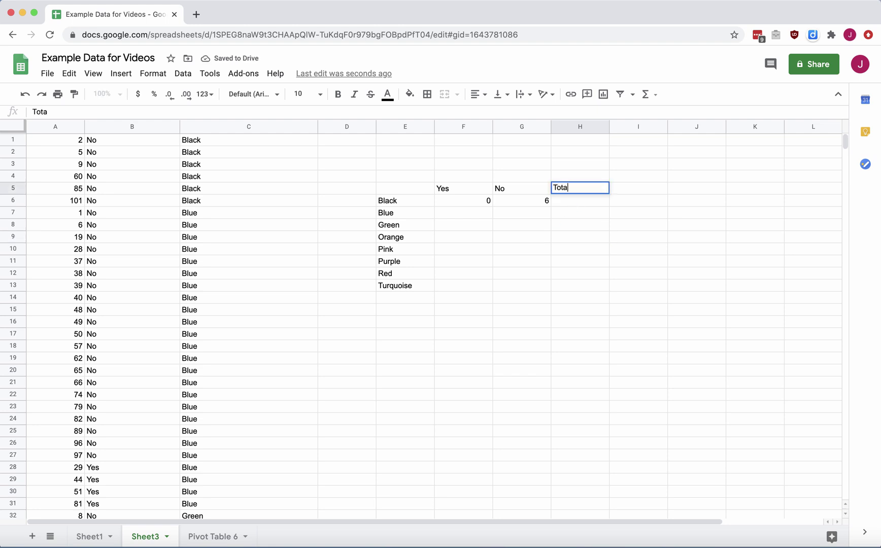
key(Return)
text(6)
key(Return)
click(391, 299)
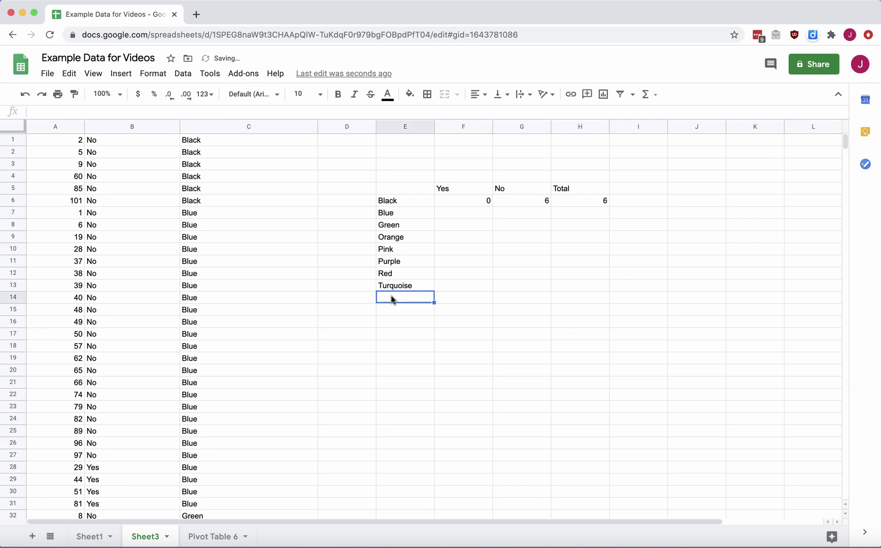
text(Total)
key(Tab)
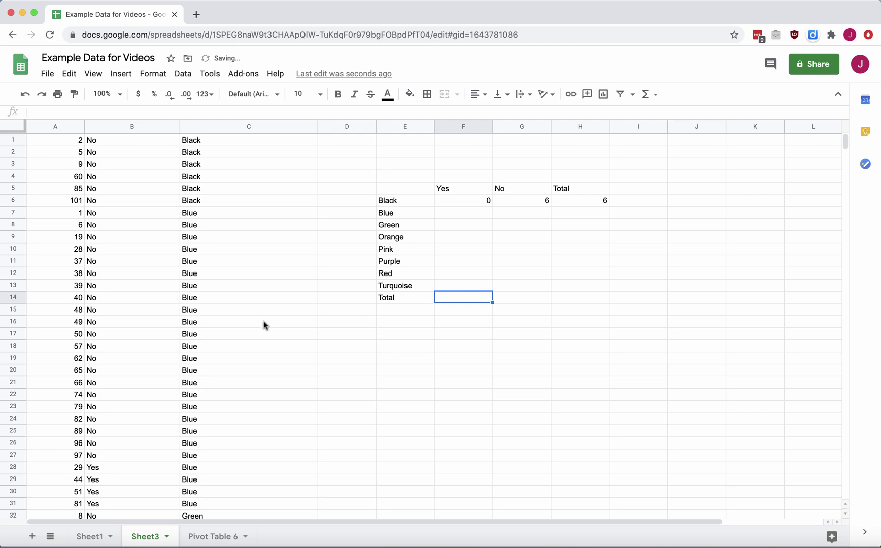
click(460, 211)
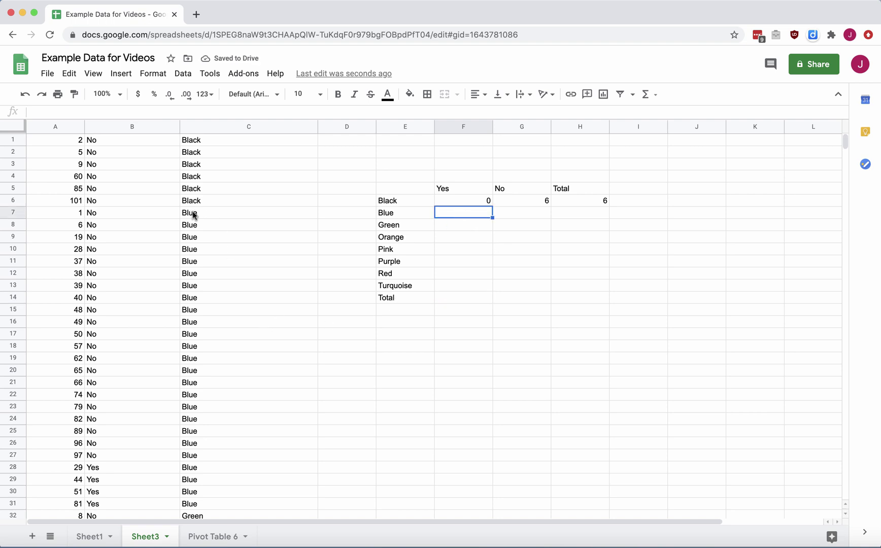
Count the Blue answers and enter 4 Yes, 21 No and 25 total in F7:H7.
drag(196, 215, 194, 502)
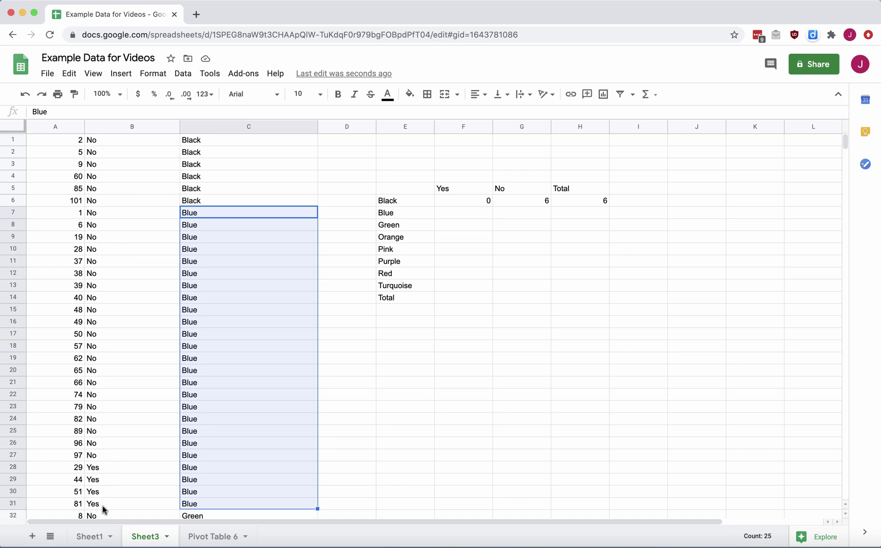
click(474, 213)
text(4)
key(Tab)
key(Tab)
drag(198, 213, 189, 503)
click(591, 210)
text(25)
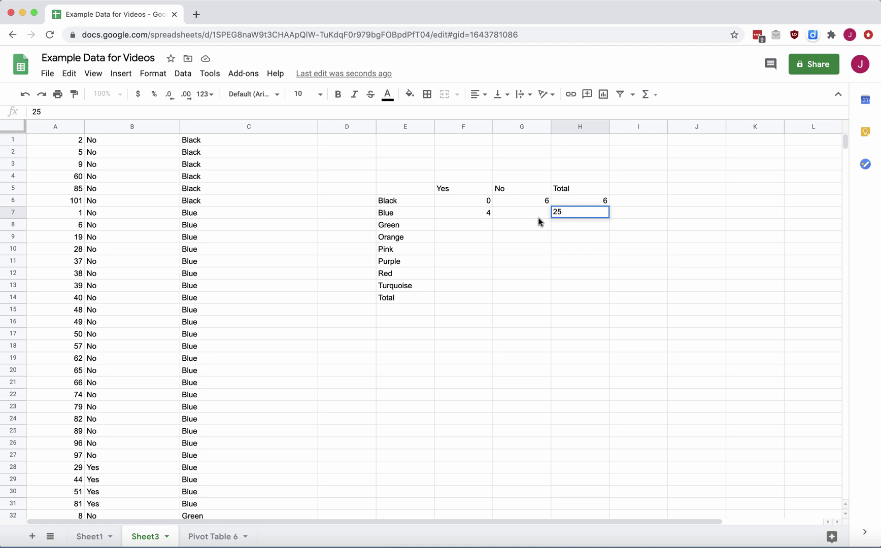
click(536, 217)
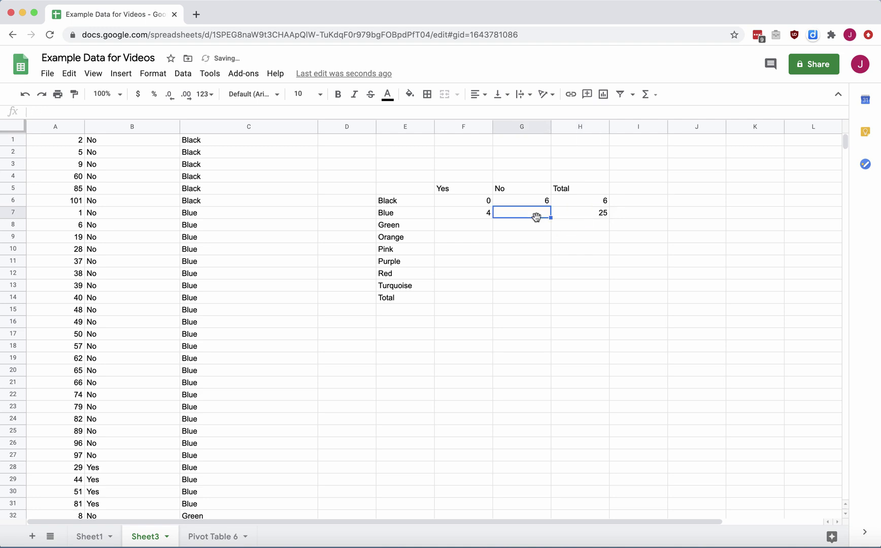
text(2)
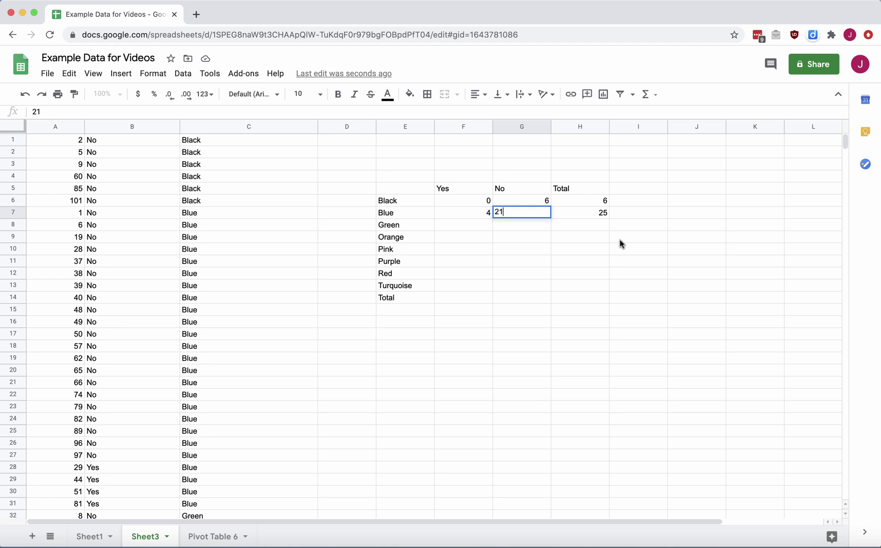
text(1)
click(447, 249)
click(463, 227)
scroll(258, 392, down, 10)
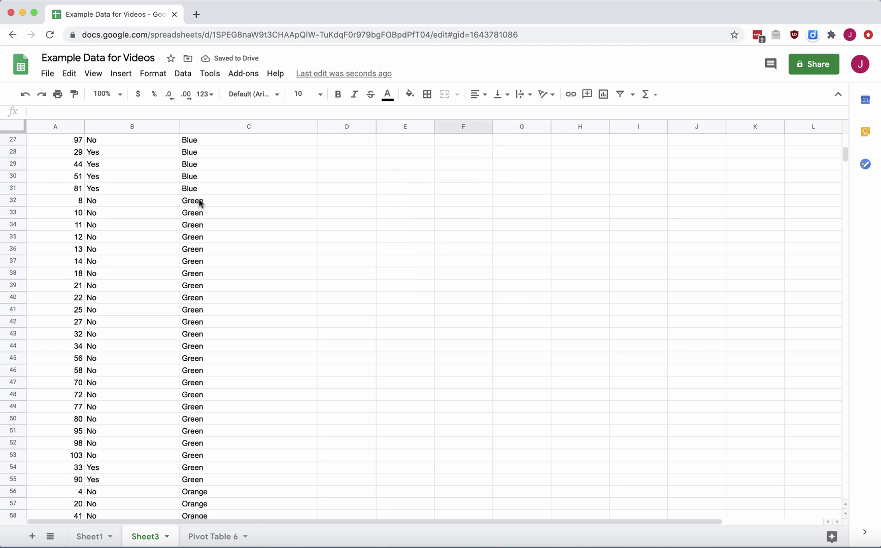
Count the Green answers and enter 2, 22 and 24 in F8:H8.
drag(199, 202, 203, 483)
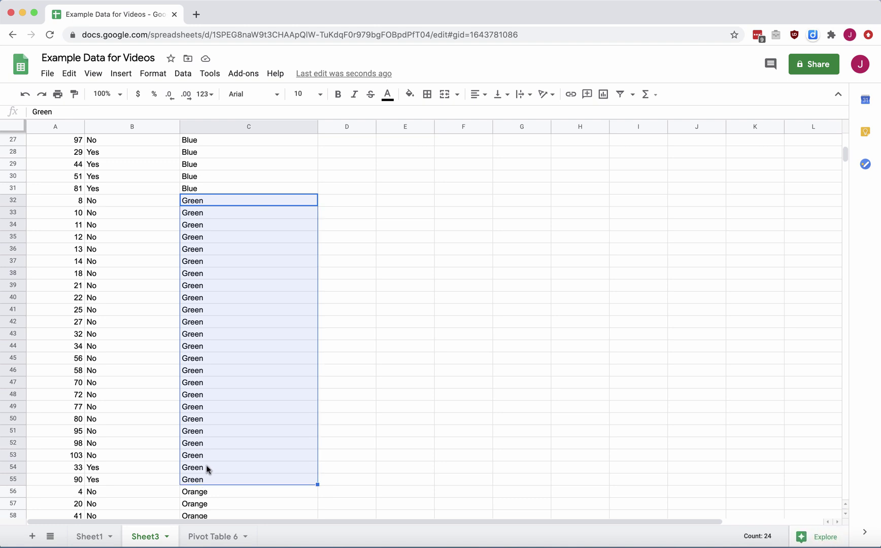
scroll(288, 368, up, 7)
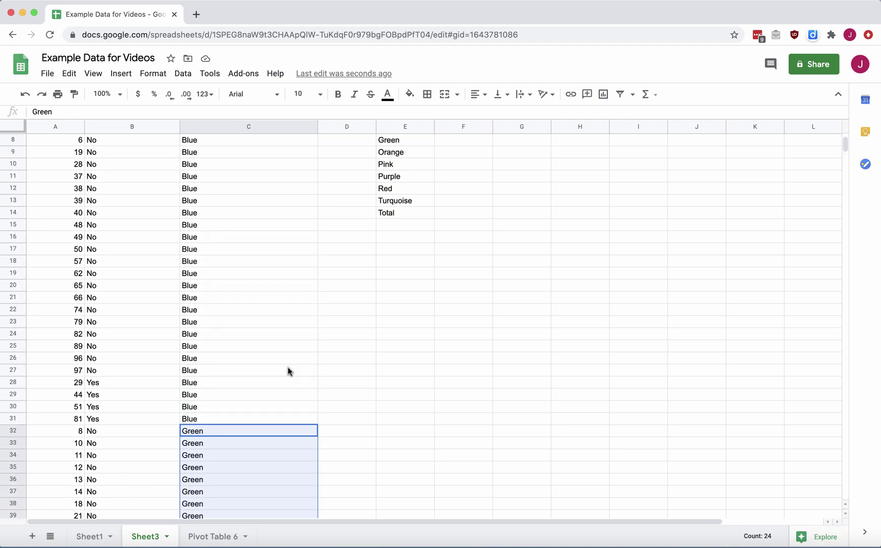
scroll(288, 370, up, 3)
click(477, 227)
text(2)
key(Tab)
text(22)
key(Tab)
text(24)
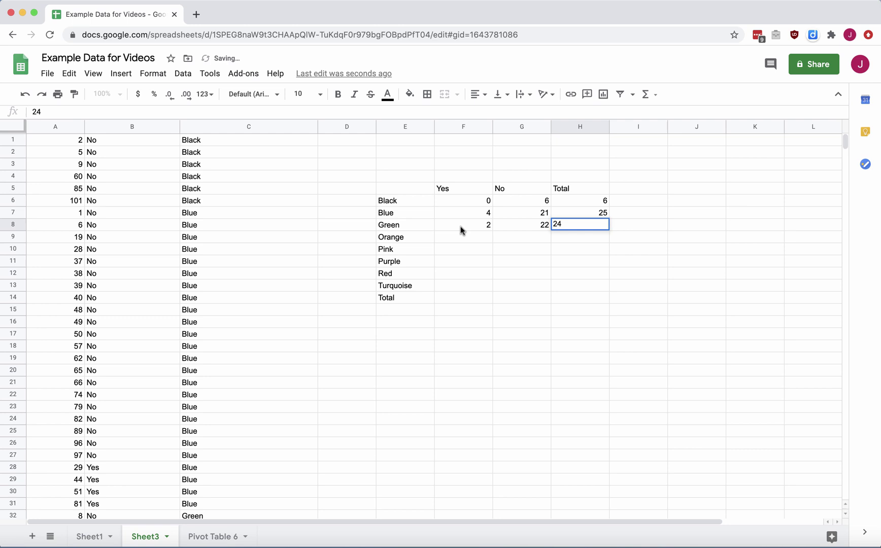
key(Return)
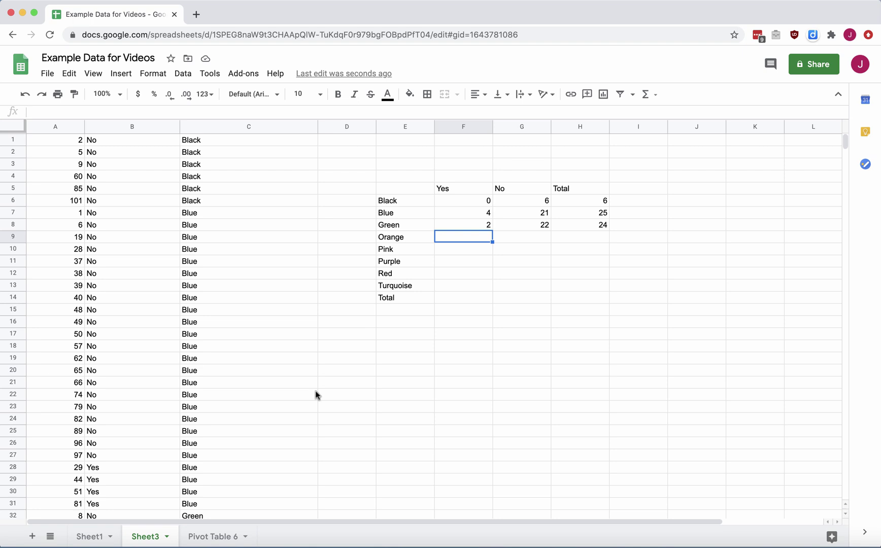
Count the Orange answers and enter 3 in the Yes cell F9.
scroll(316, 394, down, 10)
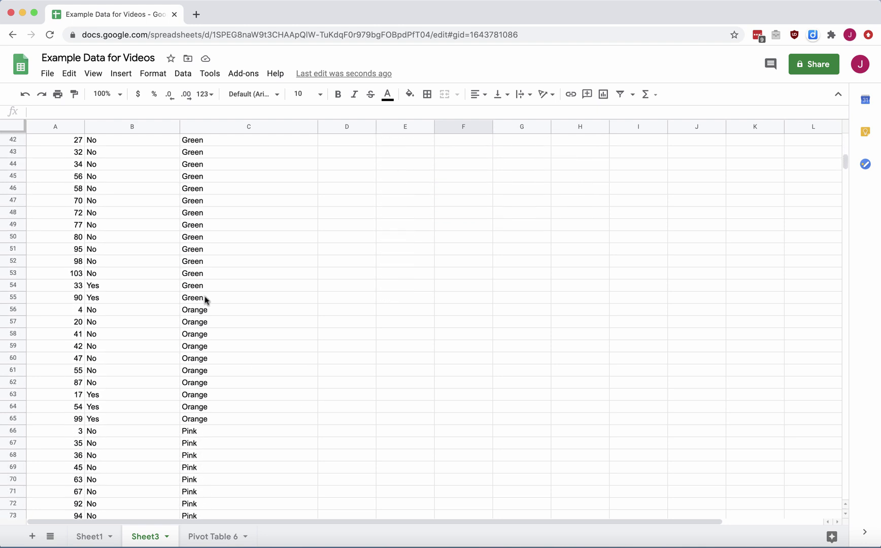
drag(205, 310, 209, 419)
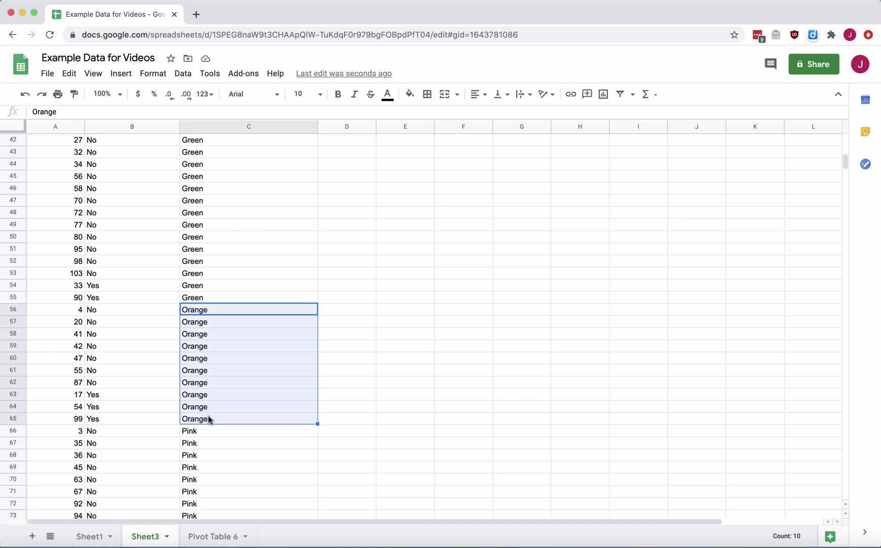
scroll(365, 279, up, 10)
click(474, 238)
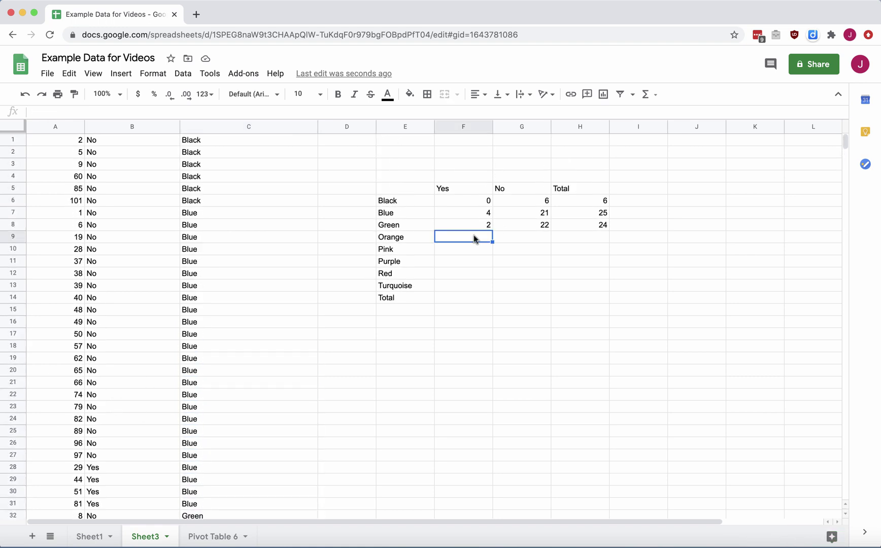
text(3)
key(Tab)
key(Tab)
Finish the Orange row with a total of 10 and 7 No.
text(10)
click(511, 237)
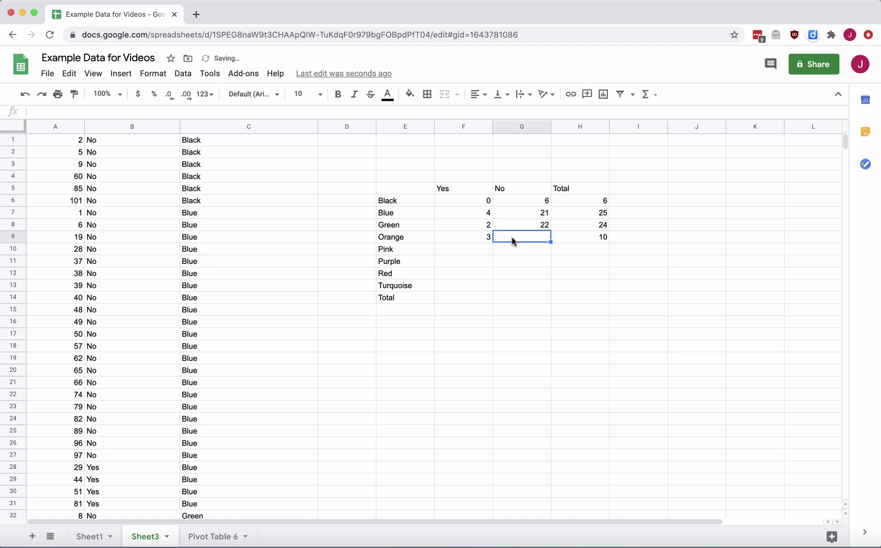
text(7)
Count the Pink answers and enter 2 Yes, 9 No and 11 total.
scroll(299, 373, down, 15)
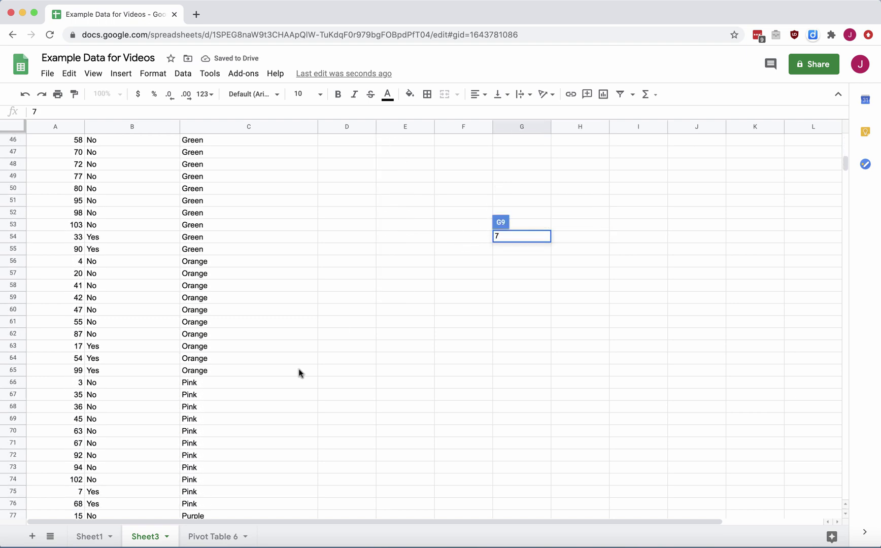
drag(213, 277, 204, 395)
scroll(446, 276, up, 10)
scroll(445, 275, down, 5)
scroll(445, 275, up, 13)
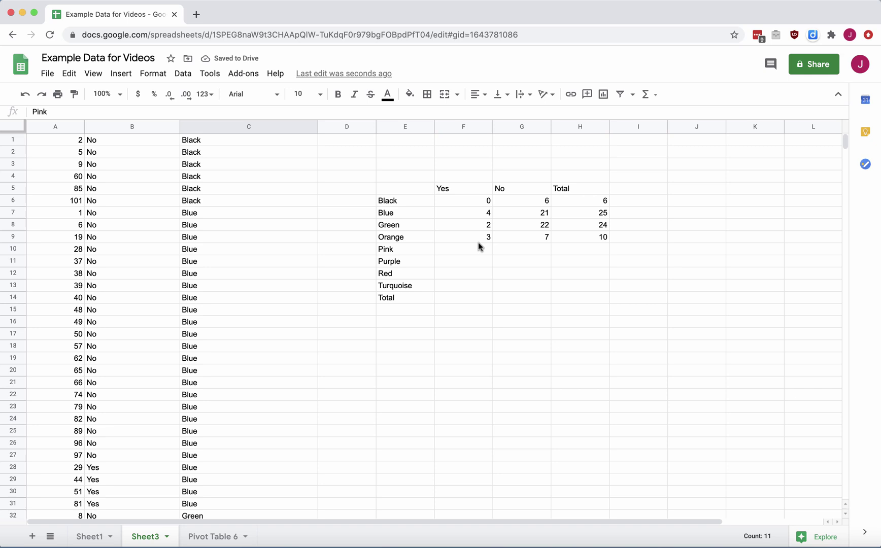
click(469, 250)
text(2)
key(Tab)
key(Tab)
text(11)
click(522, 249)
text(9)
click(476, 262)
Count the Purple answers and enter 0 Yes, 14 No and 14 total.
scroll(311, 367, down, 20)
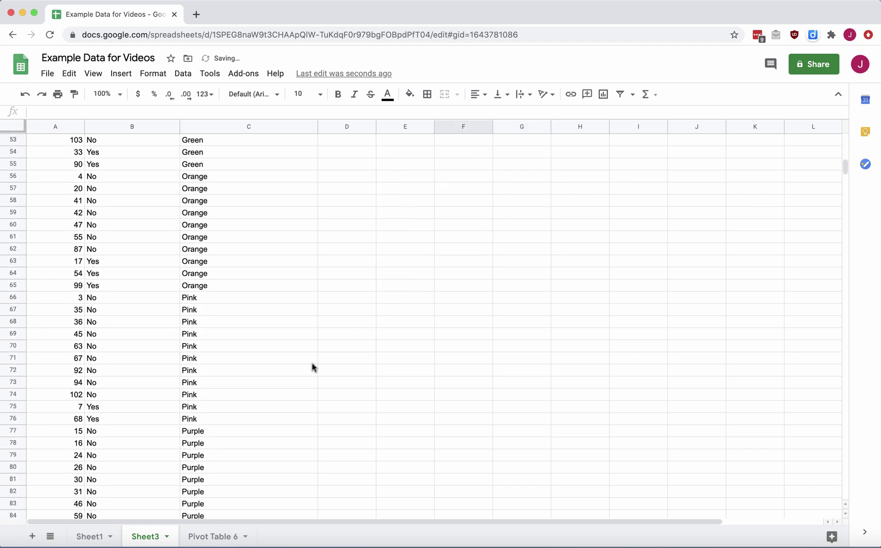
drag(221, 200, 216, 361)
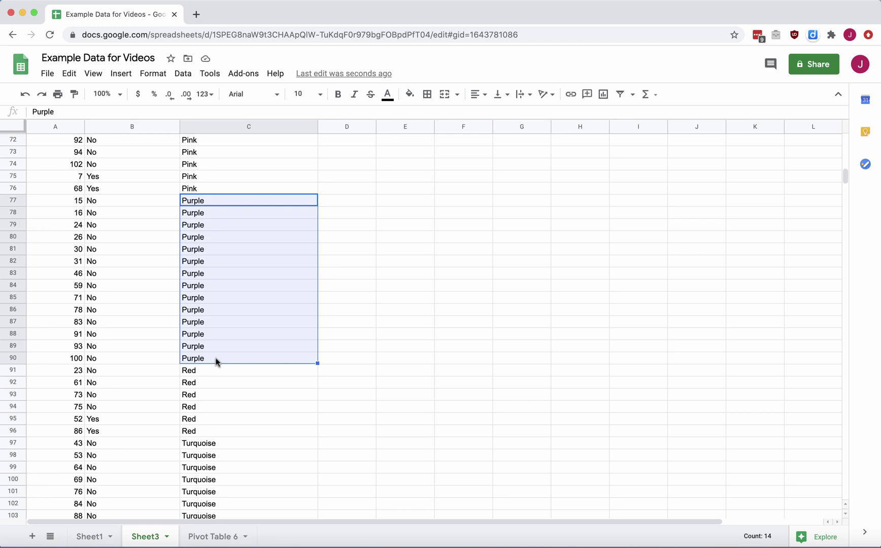
scroll(440, 268, up, 20)
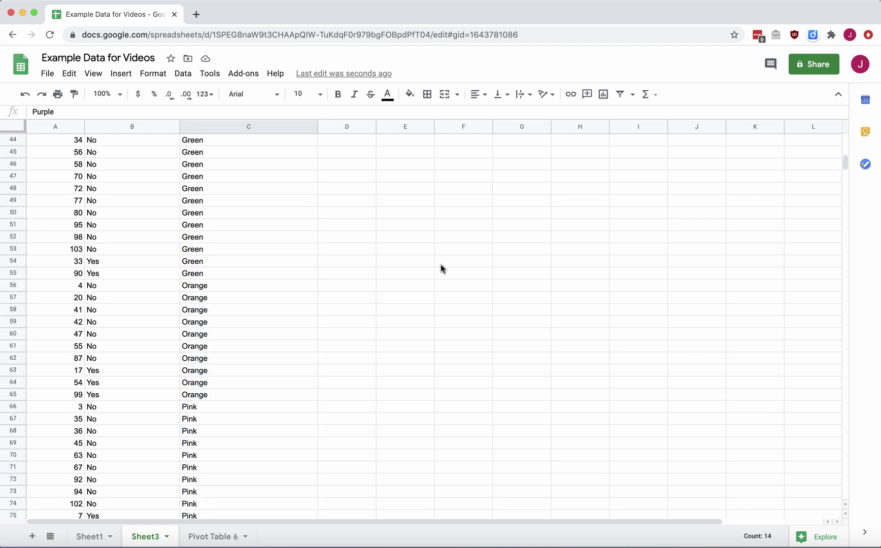
click(479, 260)
text(0)
key(Tab)
key(Tab)
text(14)
click(519, 263)
text(14)
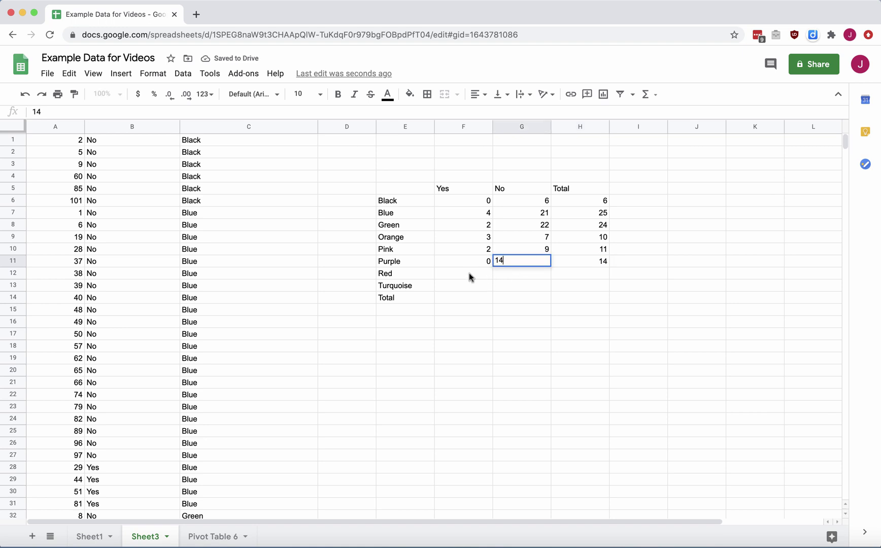
click(470, 275)
Count the Red answers and enter 2 Yes, 4 No and 6 total.
scroll(243, 424, down, 15)
scroll(235, 437, down, 3)
drag(205, 399, 203, 456)
scroll(361, 328, up, 20)
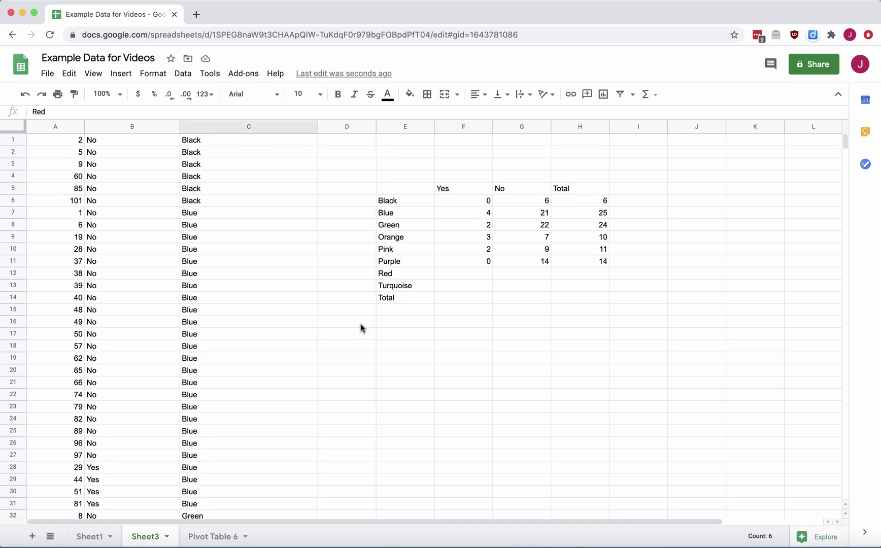
click(477, 271)
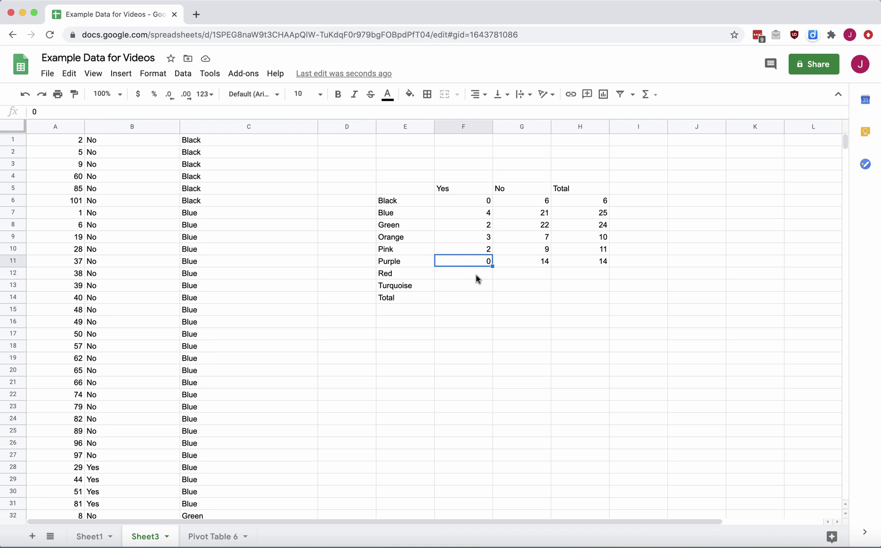
text(2)
key(Tab)
key(Tab)
text(6)
click(527, 275)
text(4)
click(460, 292)
Count the Turquoise answers and enter 0 Yes, 7 No and 7 total.
scroll(300, 401, down, 15)
scroll(300, 401, down, 6)
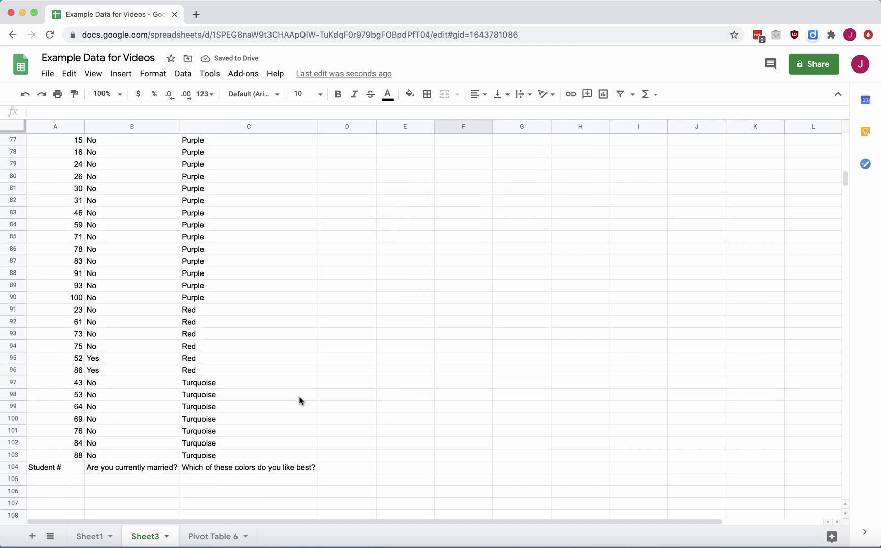
click(248, 382)
drag(249, 427, 246, 453)
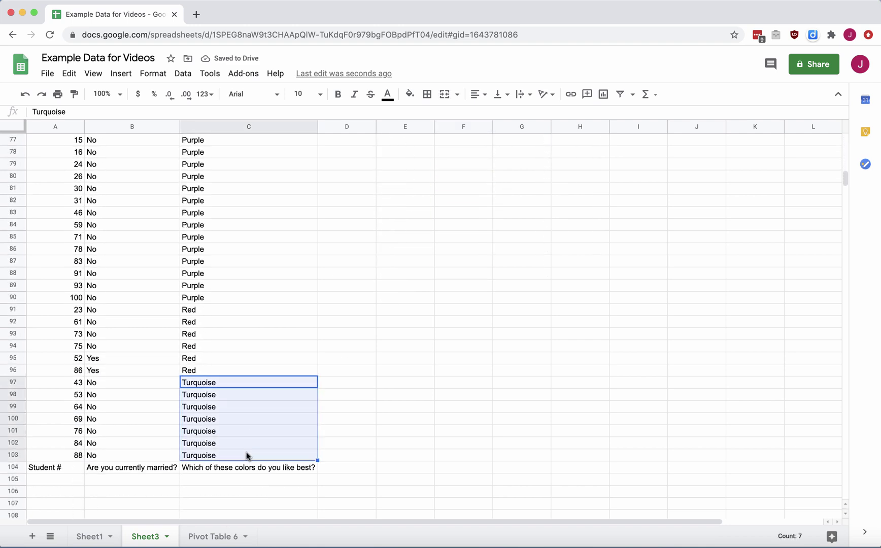
scroll(514, 299, up, 20)
click(472, 288)
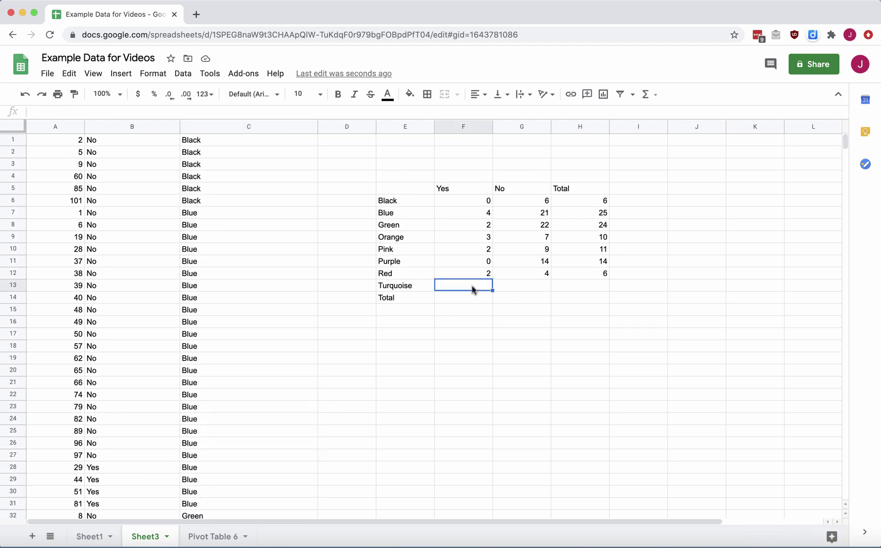
text(0)
key(Tab)
text(7)
key(Tab)
text(7)
click(521, 323)
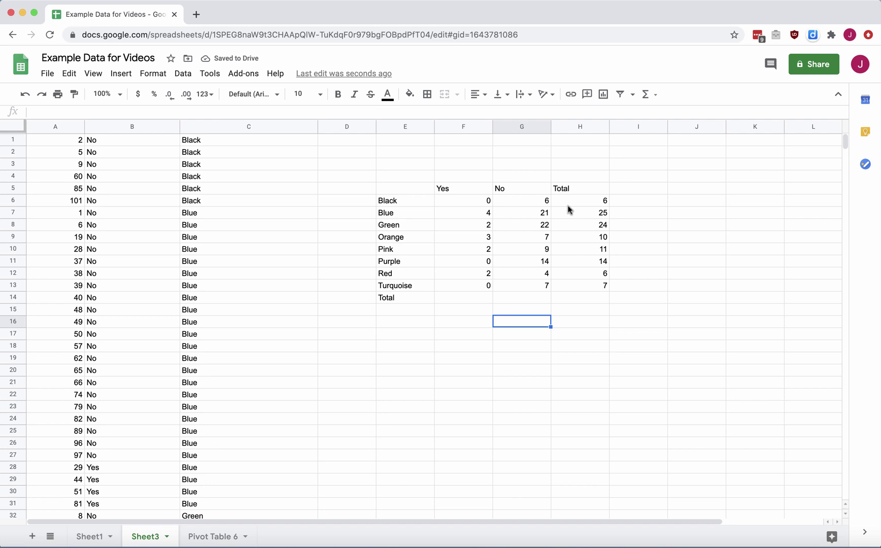
Enter =sum(F6:F13) in F14 so the Yes column totals 13.
click(470, 303)
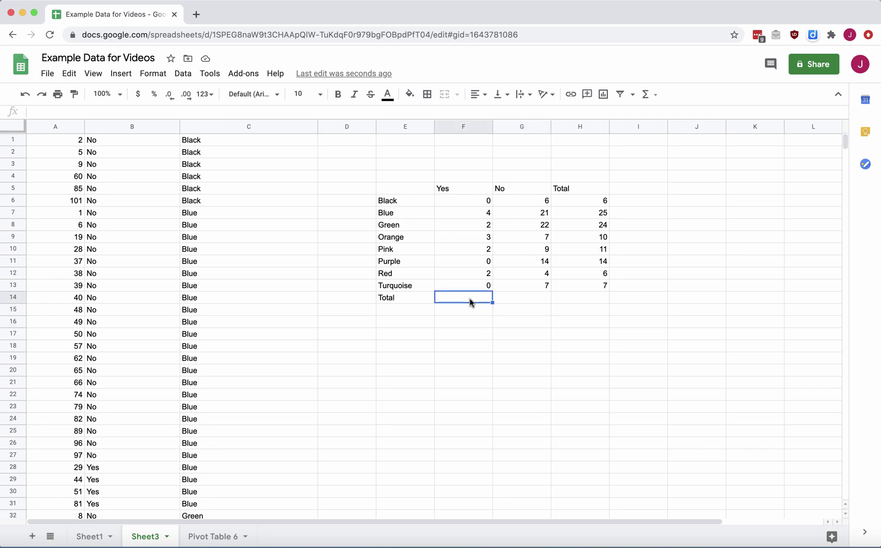
click(523, 300)
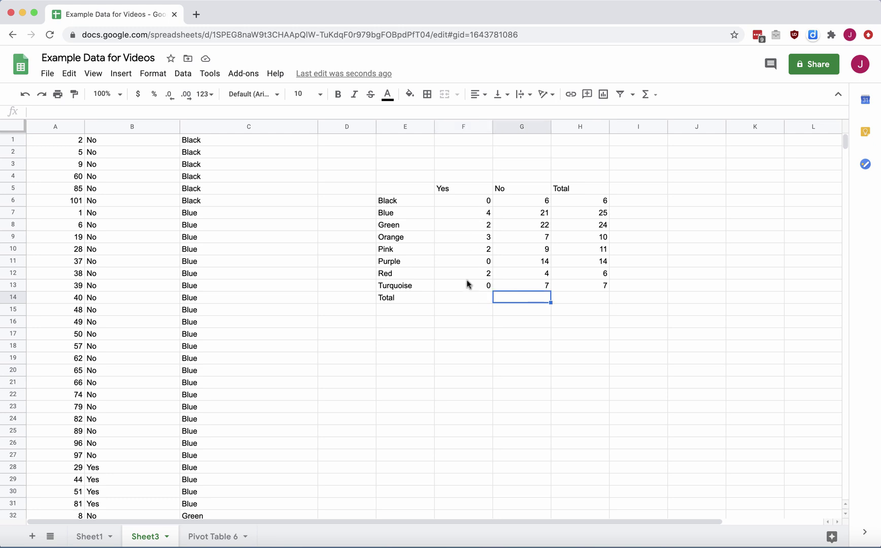
click(472, 299)
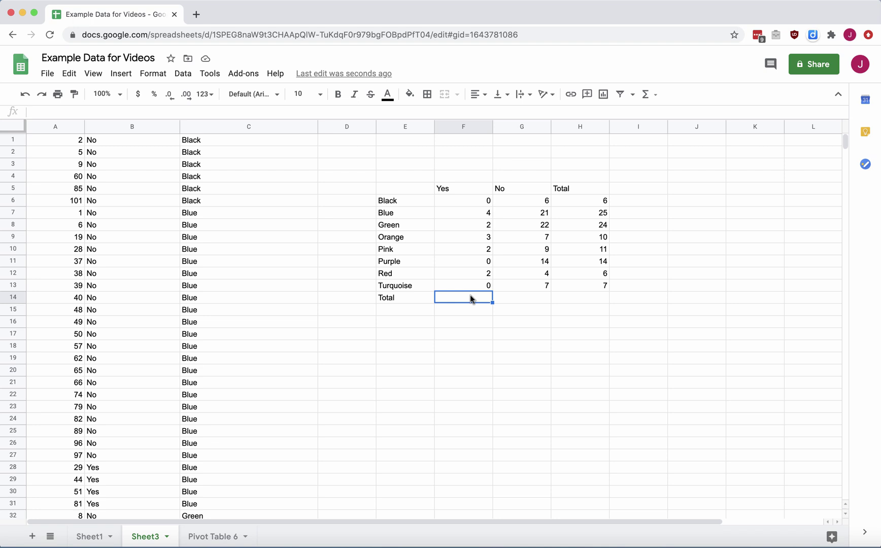
text(sum()
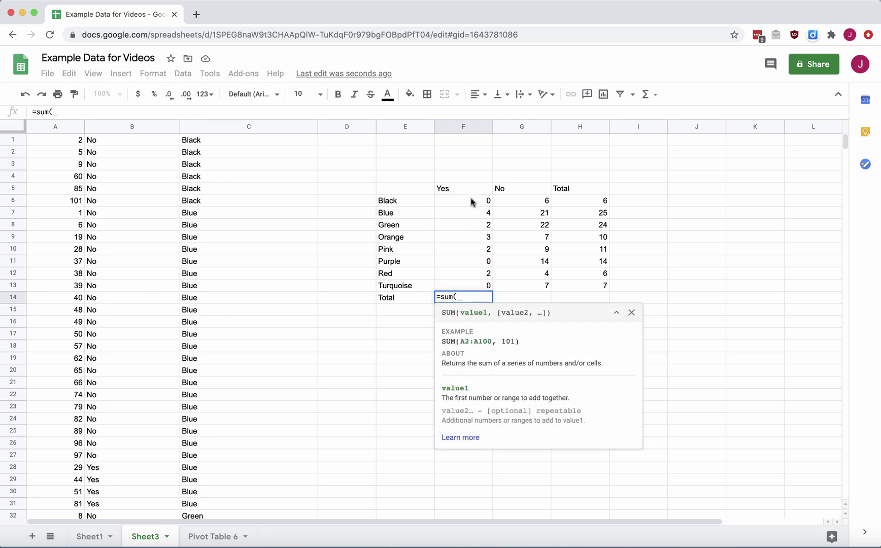
drag(477, 202, 468, 287)
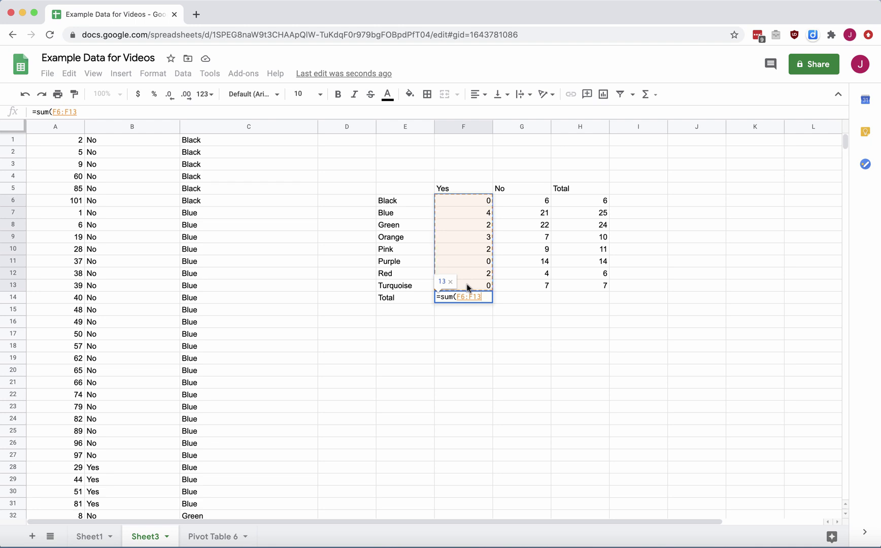
drag(468, 288, 468, 287)
text())
key(Return)
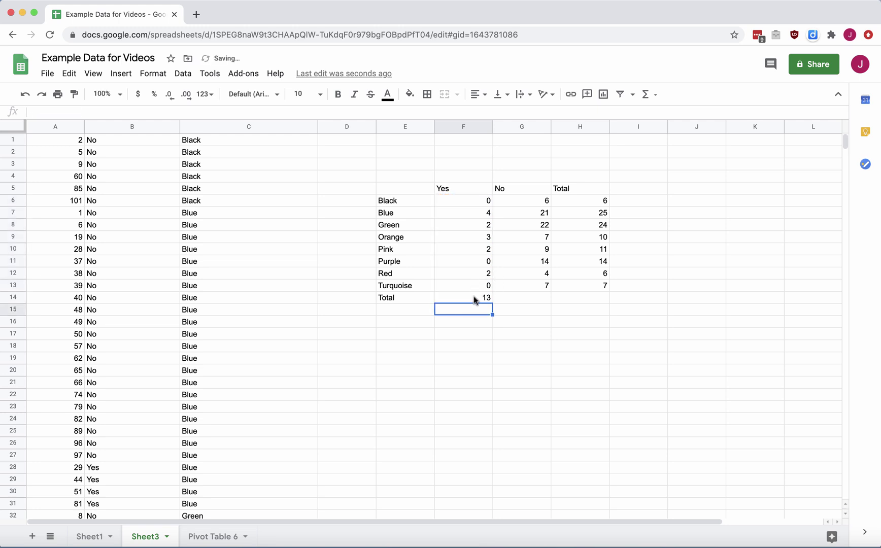
click(473, 296)
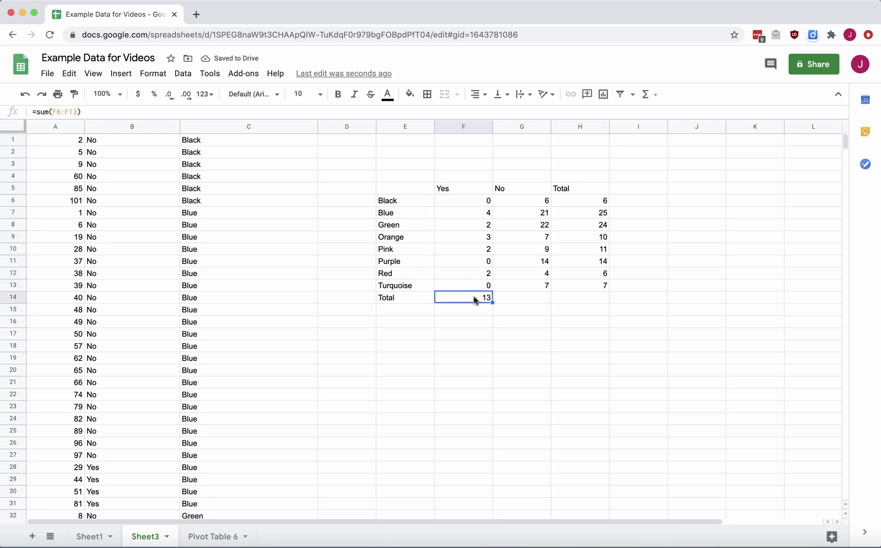
click(529, 297)
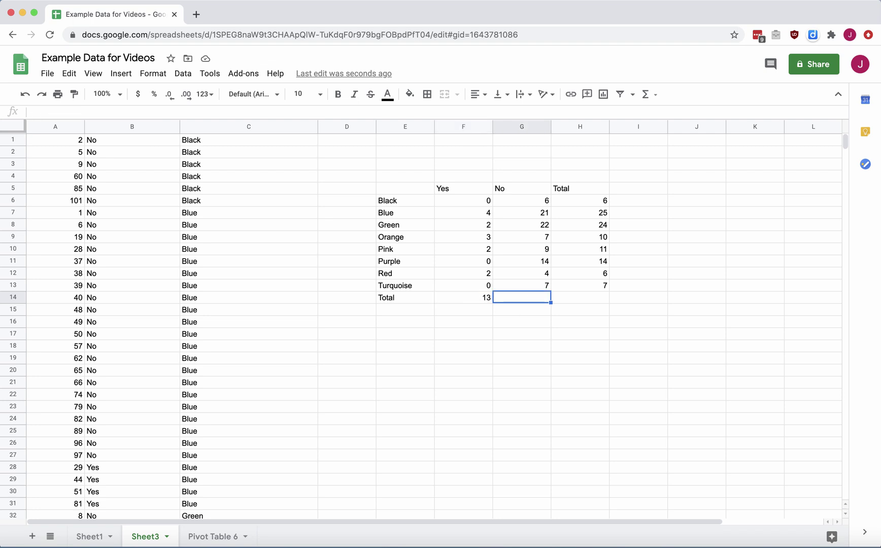
Enter =sum(G6:G13) in G14 for a No total of 90, then select both totals.
text(=sum()
click(523, 206)
drag(523, 208, 519, 284)
text())
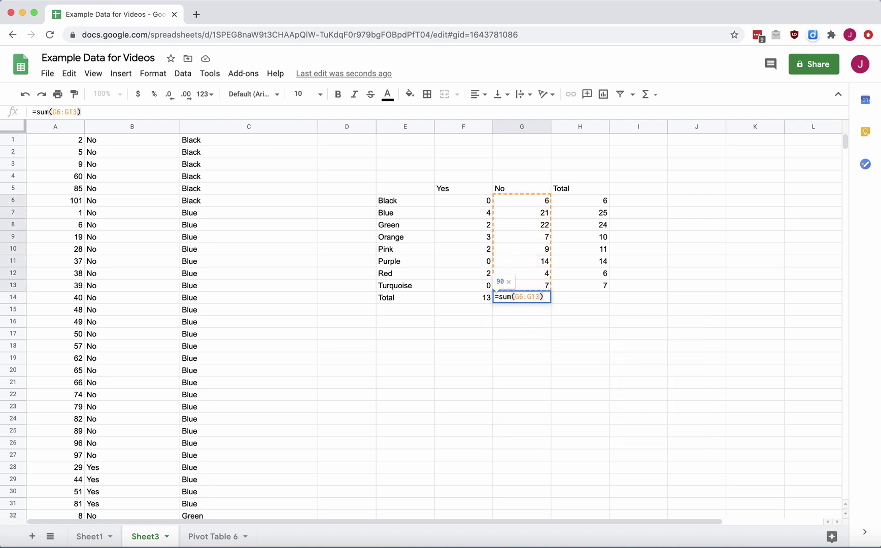
key(Return)
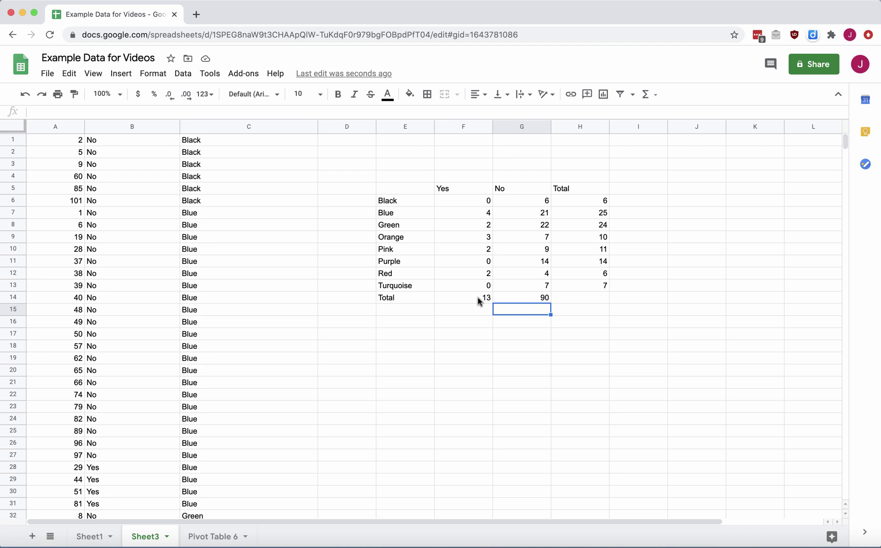
drag(478, 297, 508, 297)
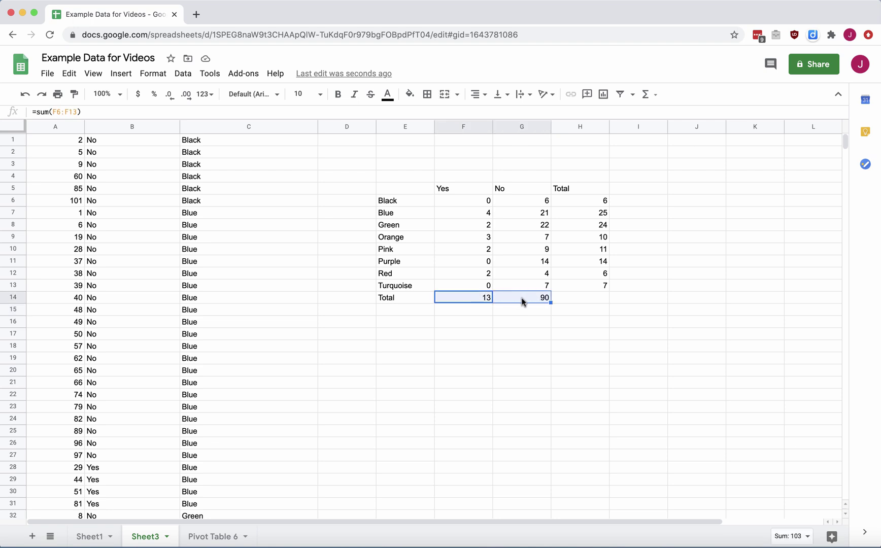
Check the status-bar Sum of the row totals H6:H13.
click(630, 298)
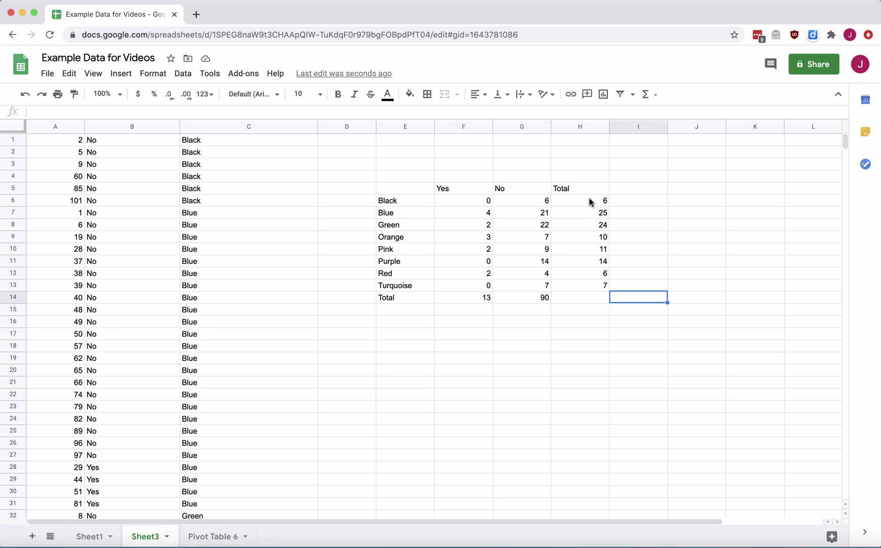
drag(591, 202, 592, 285)
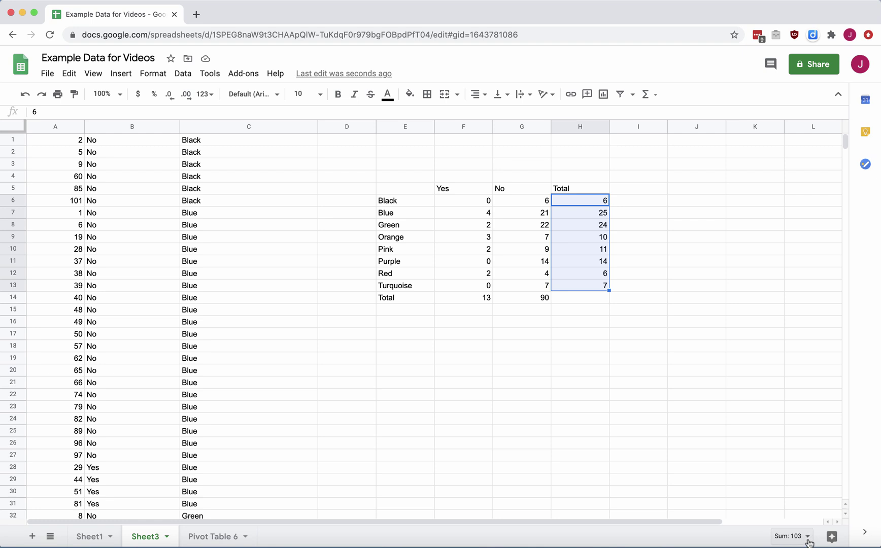
click(808, 539)
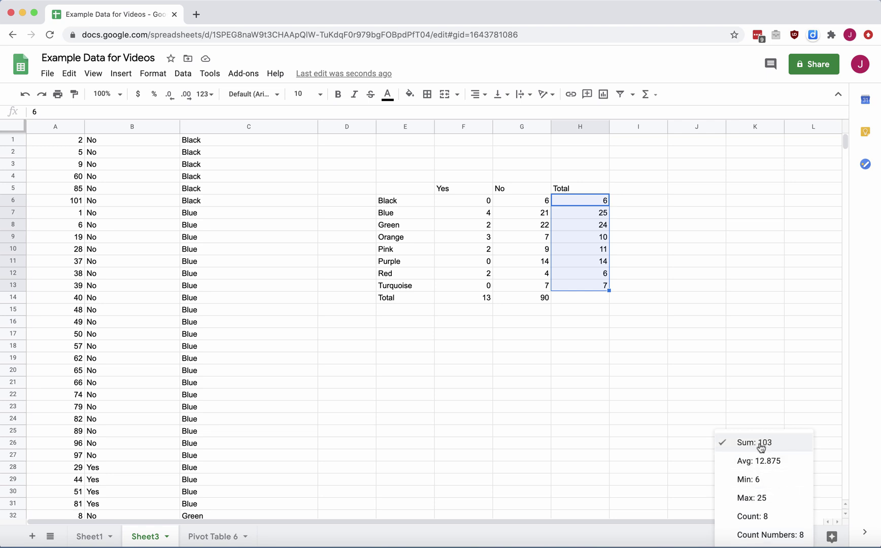
click(760, 443)
Enter the grand total 103 in H14.
click(584, 299)
text(103)
key(Return)
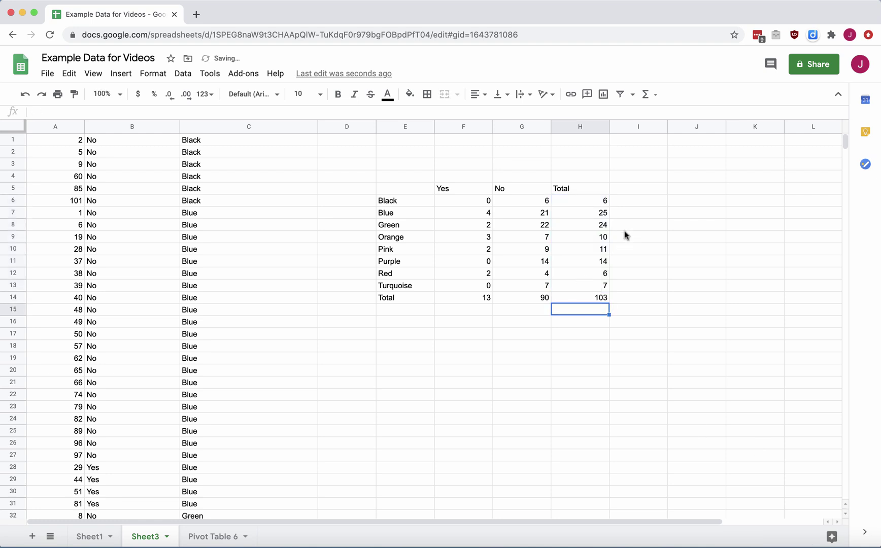
drag(570, 191, 592, 298)
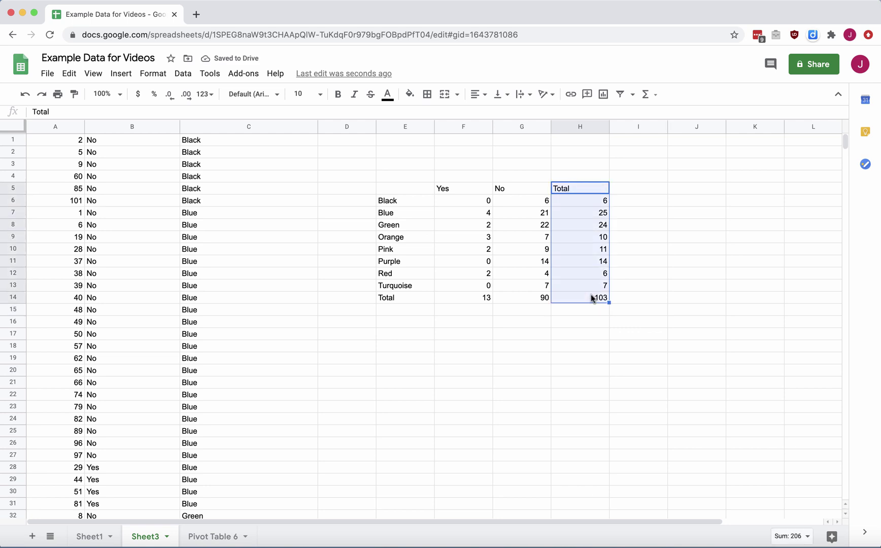
Bold the Total column, the Total row and the Yes/No headers.
key(super+b)
drag(397, 299, 514, 303)
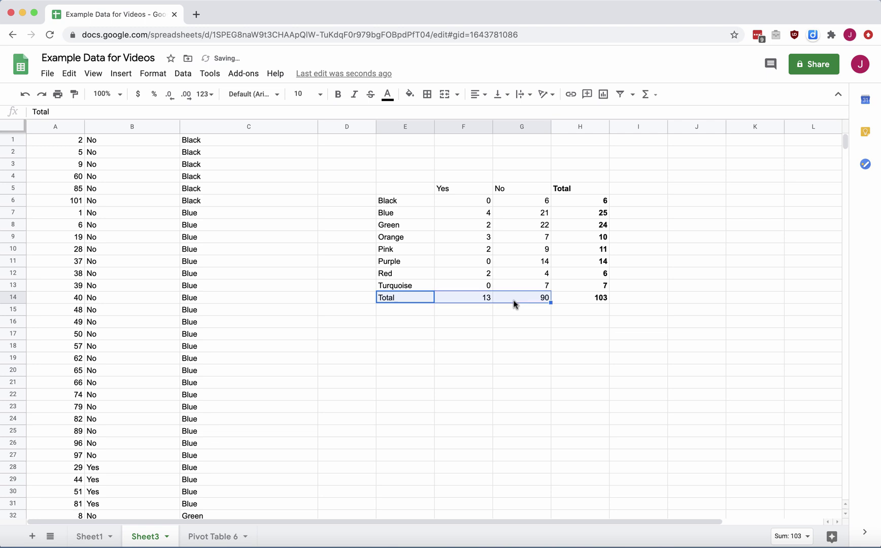
key(super+b)
click(522, 350)
drag(457, 188, 518, 189)
key(super+b)
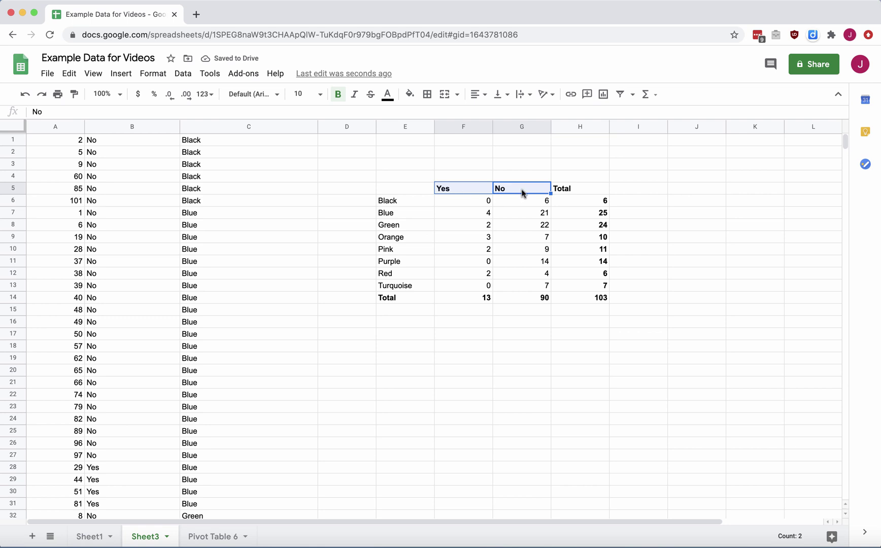
Bold the colour labels Black through Turquoise, then select the full table E5:H14.
drag(398, 203, 399, 286)
key(super+b)
click(455, 363)
click(462, 201)
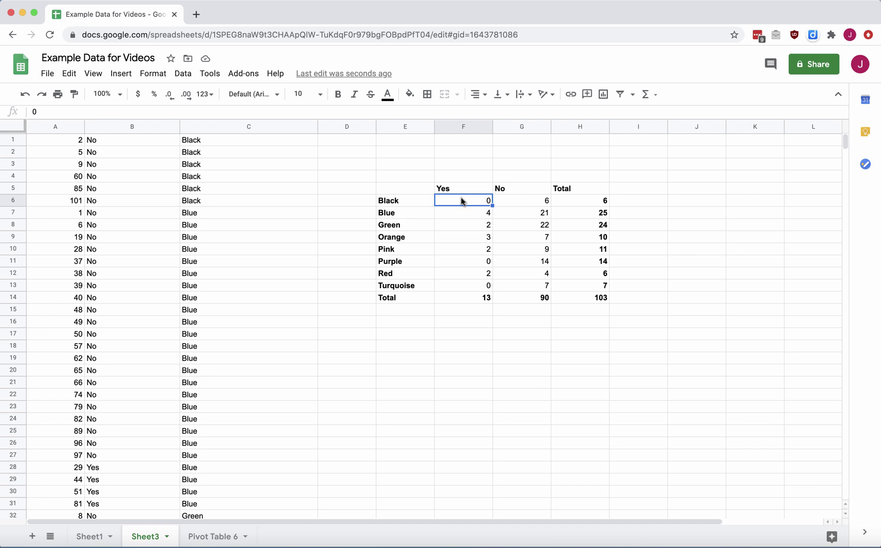
drag(419, 188, 575, 308)
click(553, 278)
drag(406, 192, 590, 301)
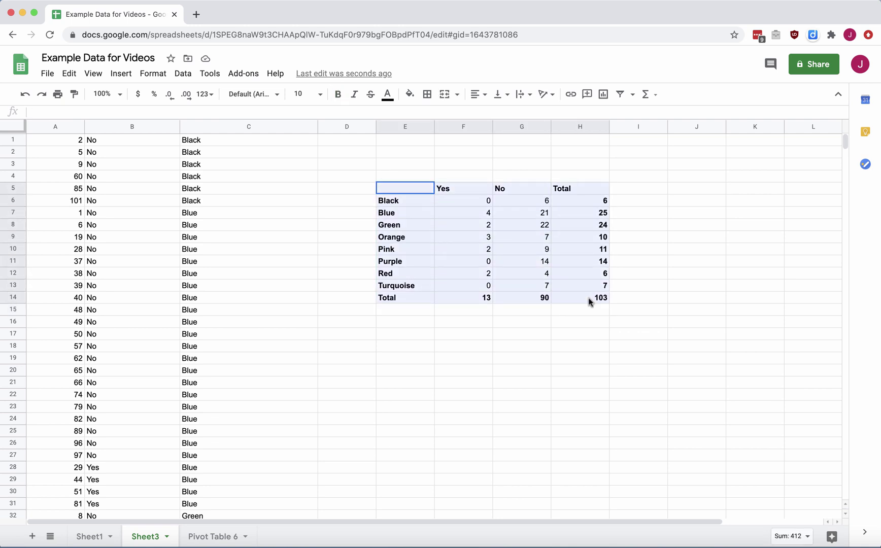
Apply All borders to every cell of the table E5:H14.
click(427, 100)
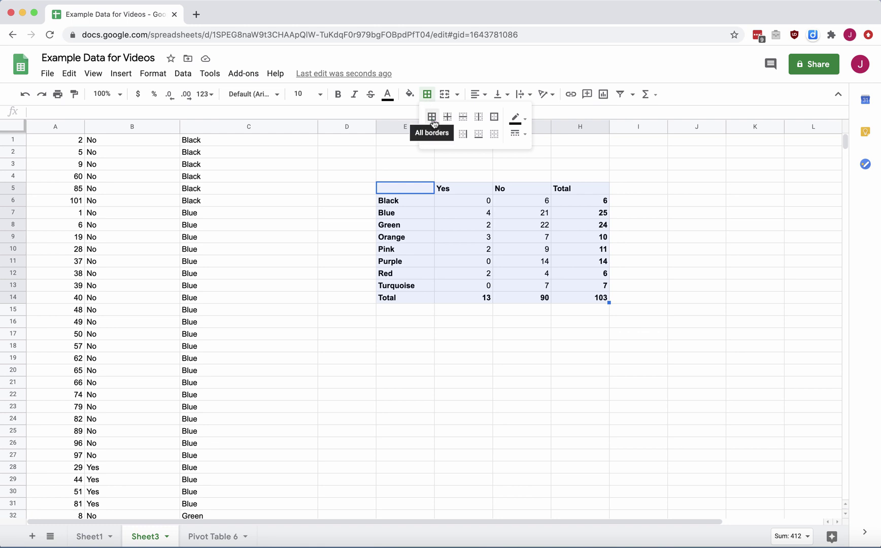
click(433, 124)
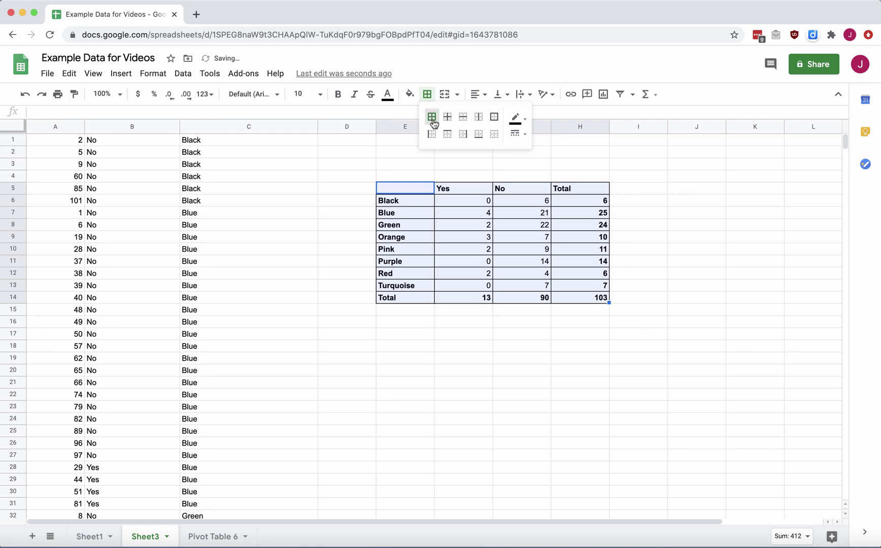
click(452, 164)
click(486, 192)
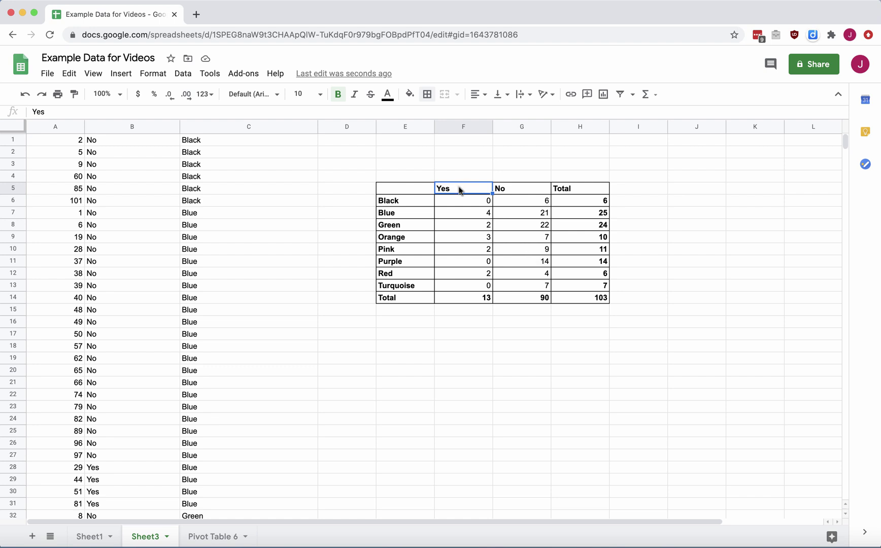
Center-align the headers and counts in the Yes, No and Total columns F5:H14.
drag(460, 191, 580, 302)
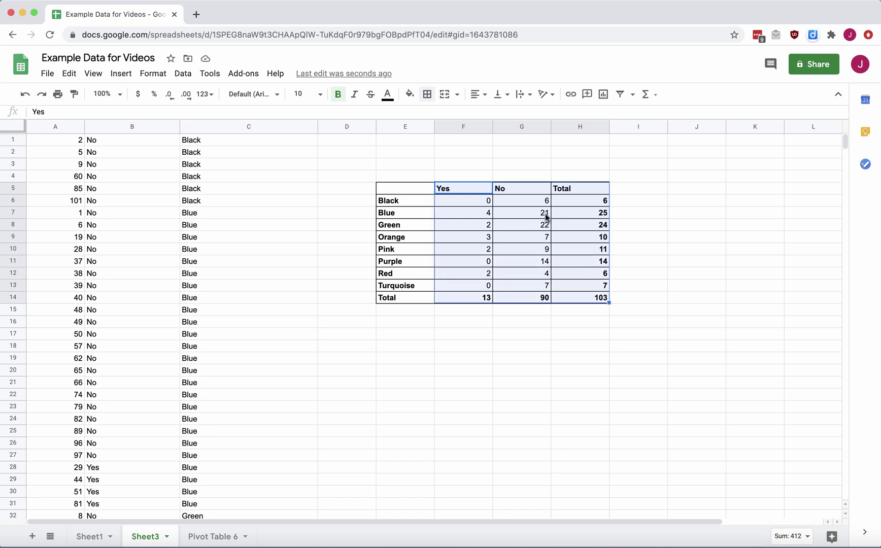
click(485, 98)
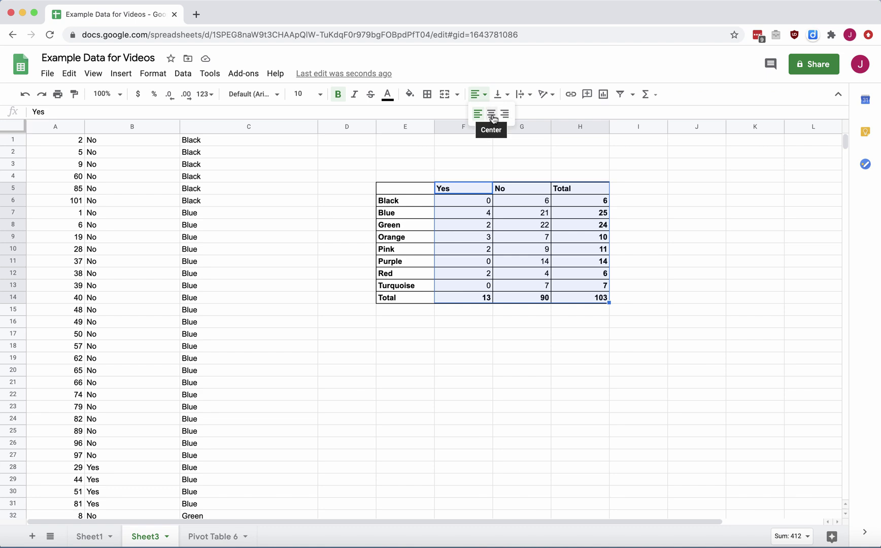
click(491, 114)
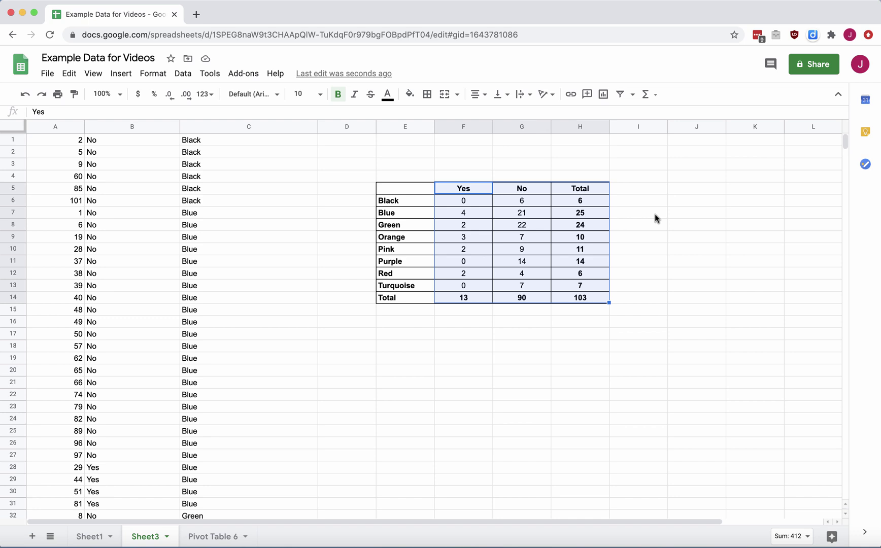
click(635, 233)
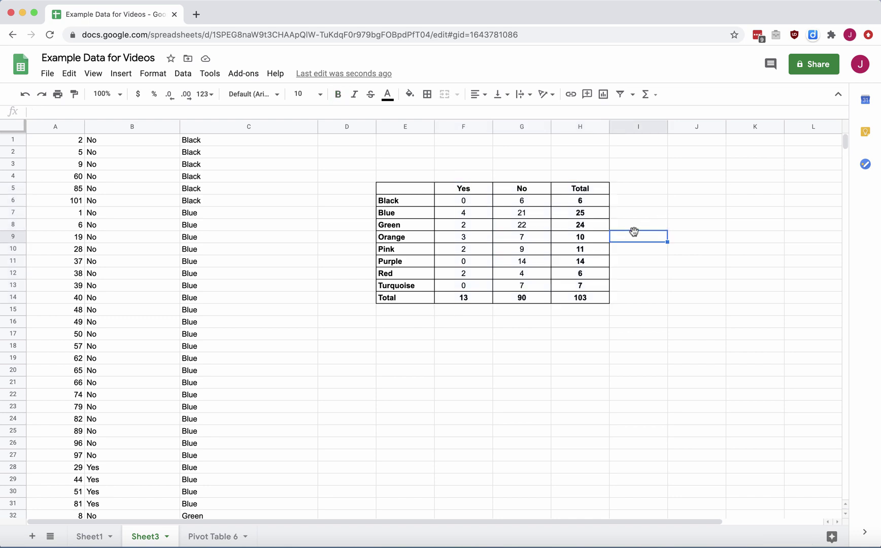